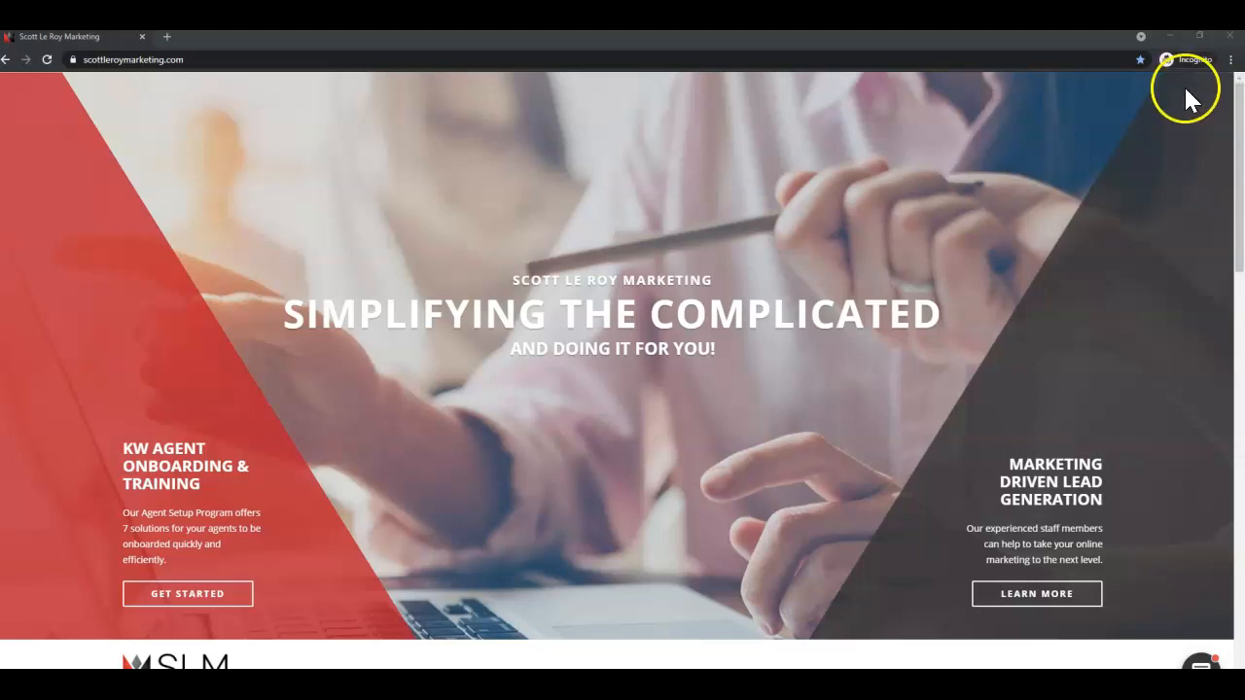
Change the site address to scottleroymarketing.com/templates and load it.
scroll(887, 355, "down", 2)
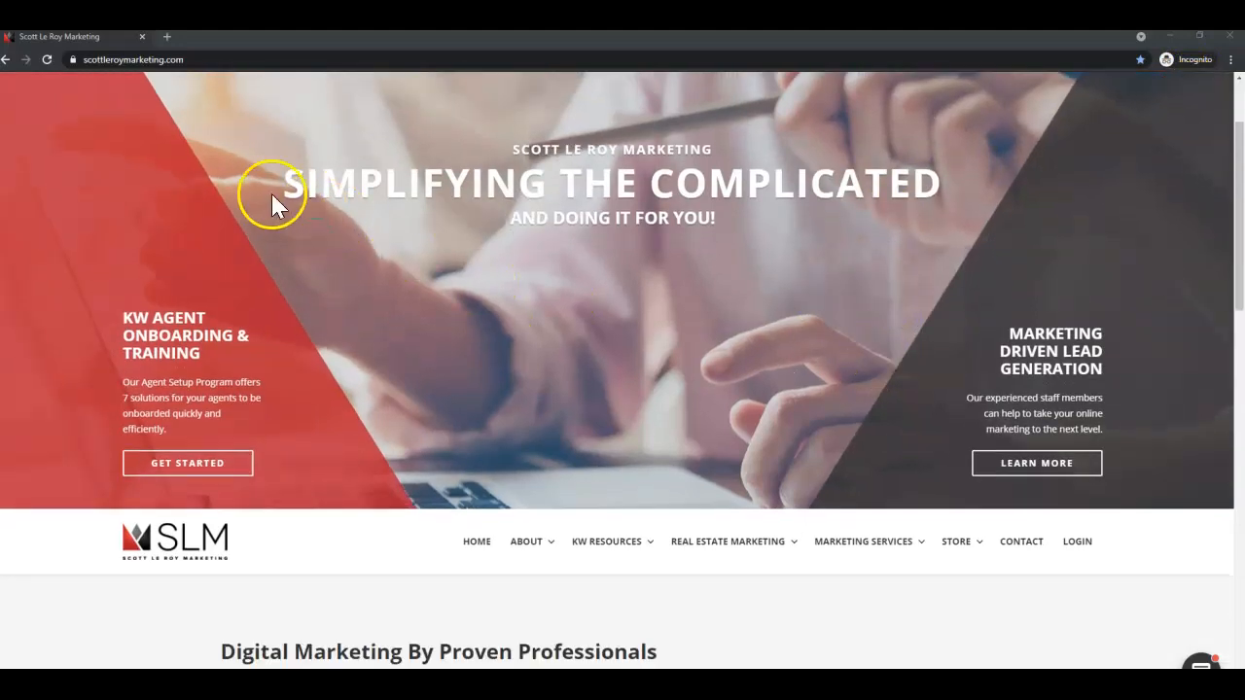
left_click(86, 58)
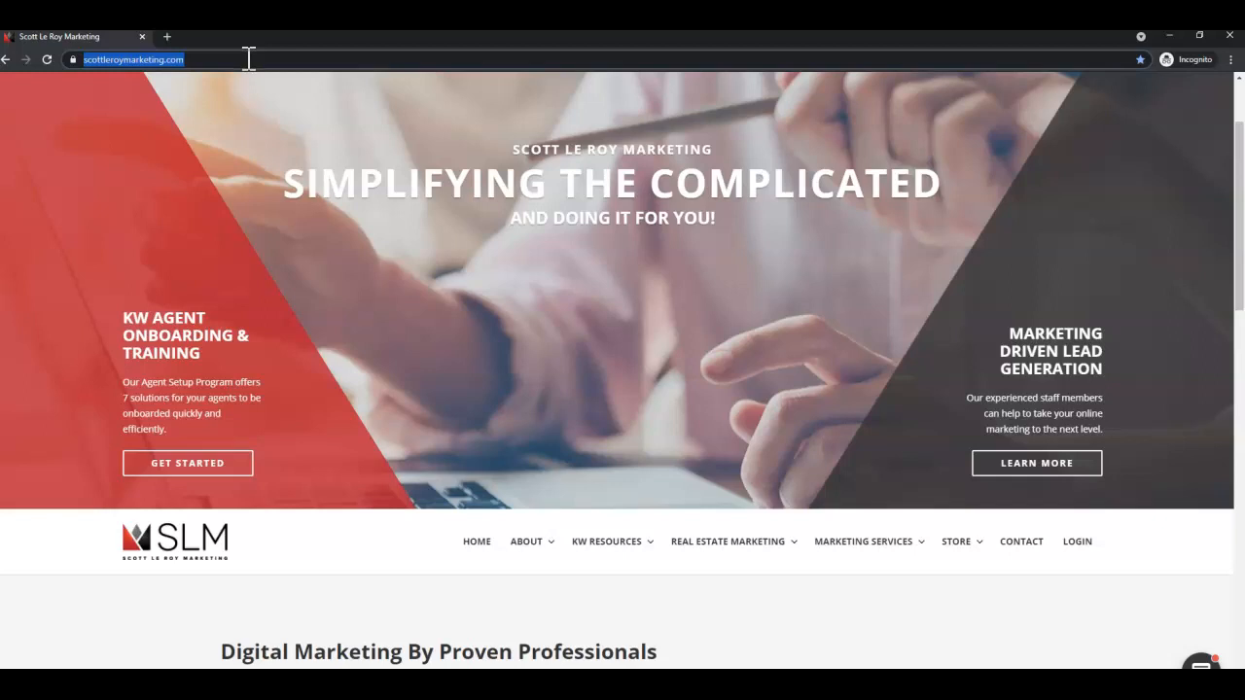
left_click(249, 59)
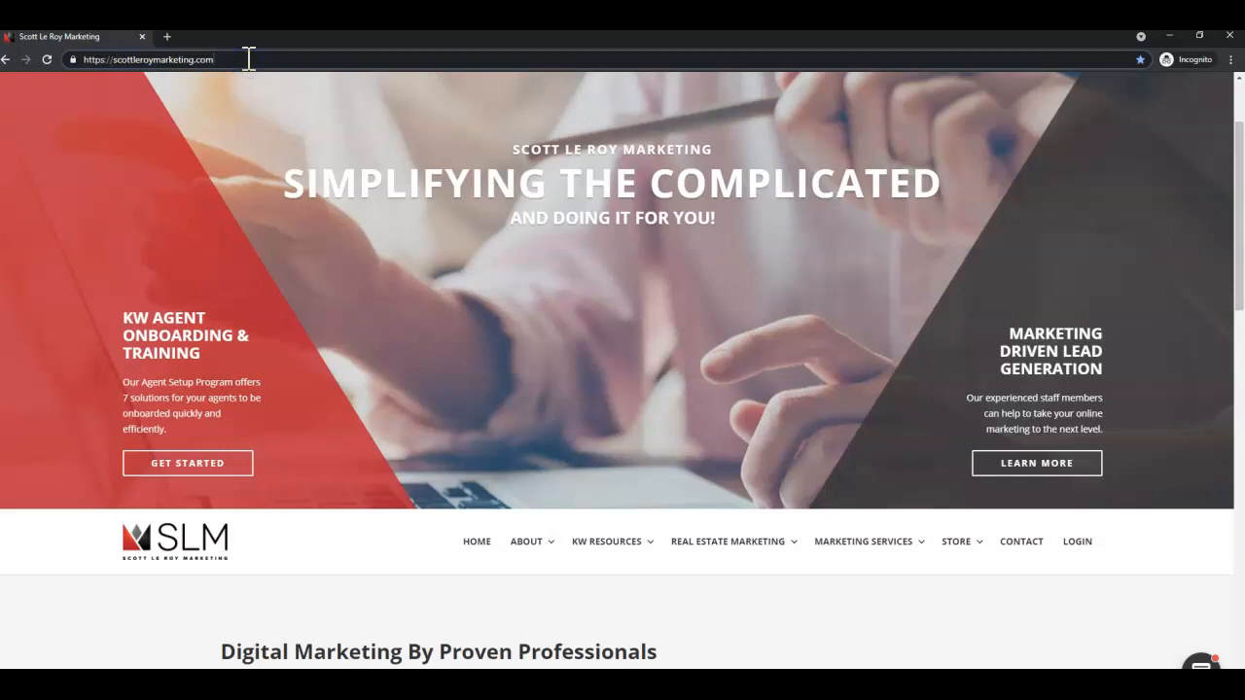
type("templ")
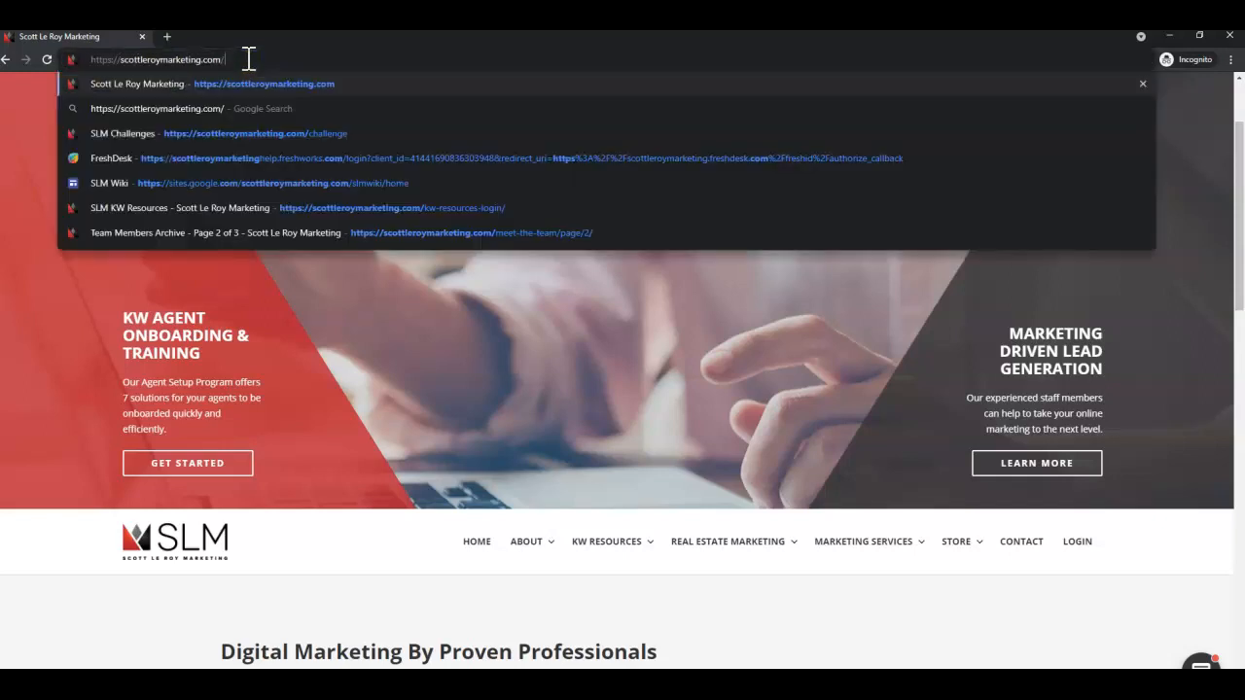
type("ates")
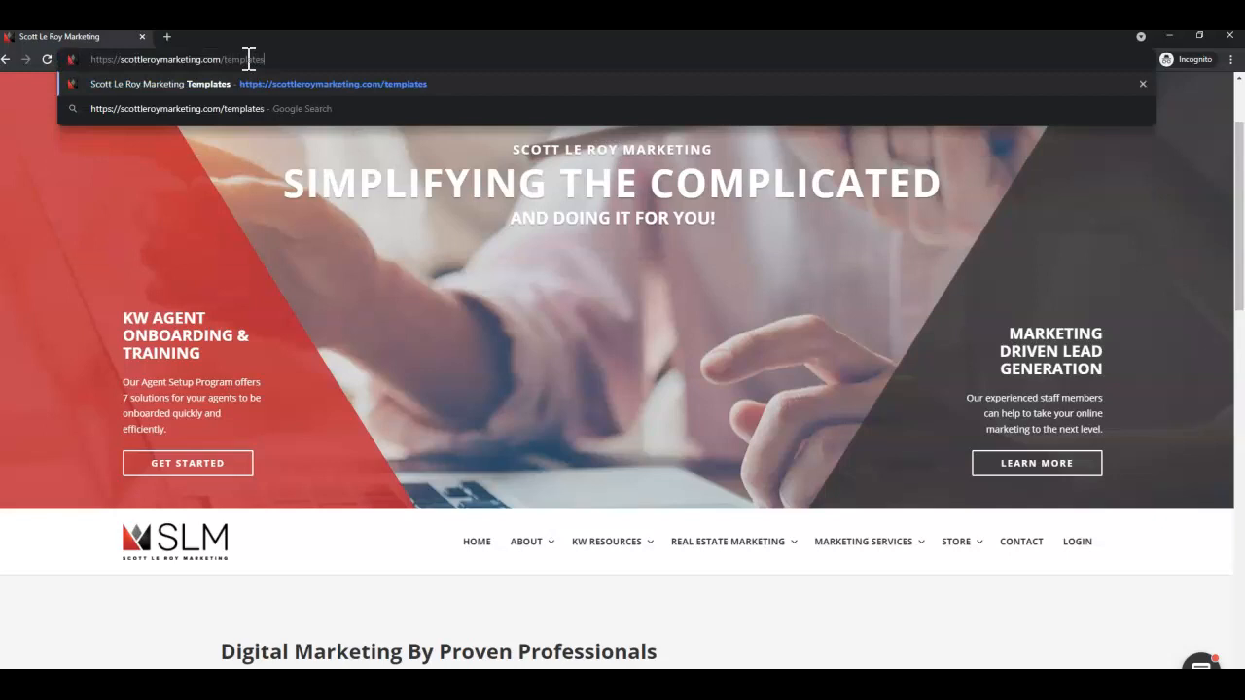
left_click(278, 59)
Show the KW Resources Templates submenu listing Agent Store and Digital Marketing Templates.
scroll(539, 281, "down", 2)
mouse_move(623, 355)
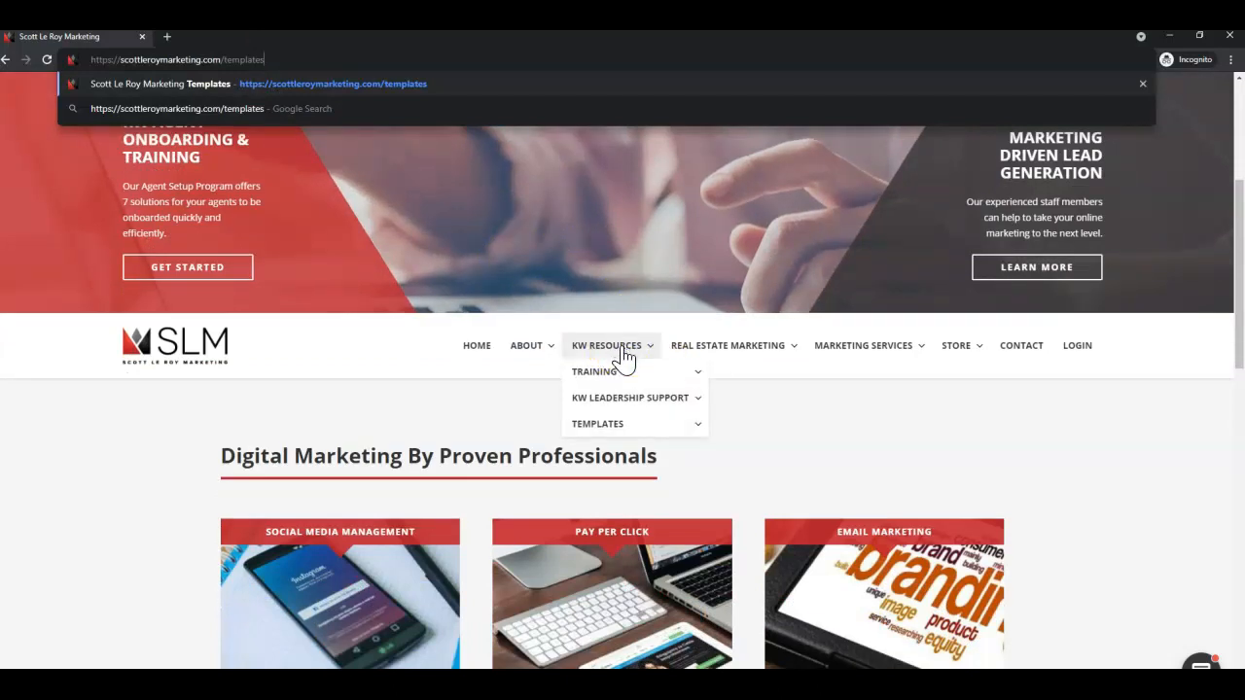
left_click(614, 431)
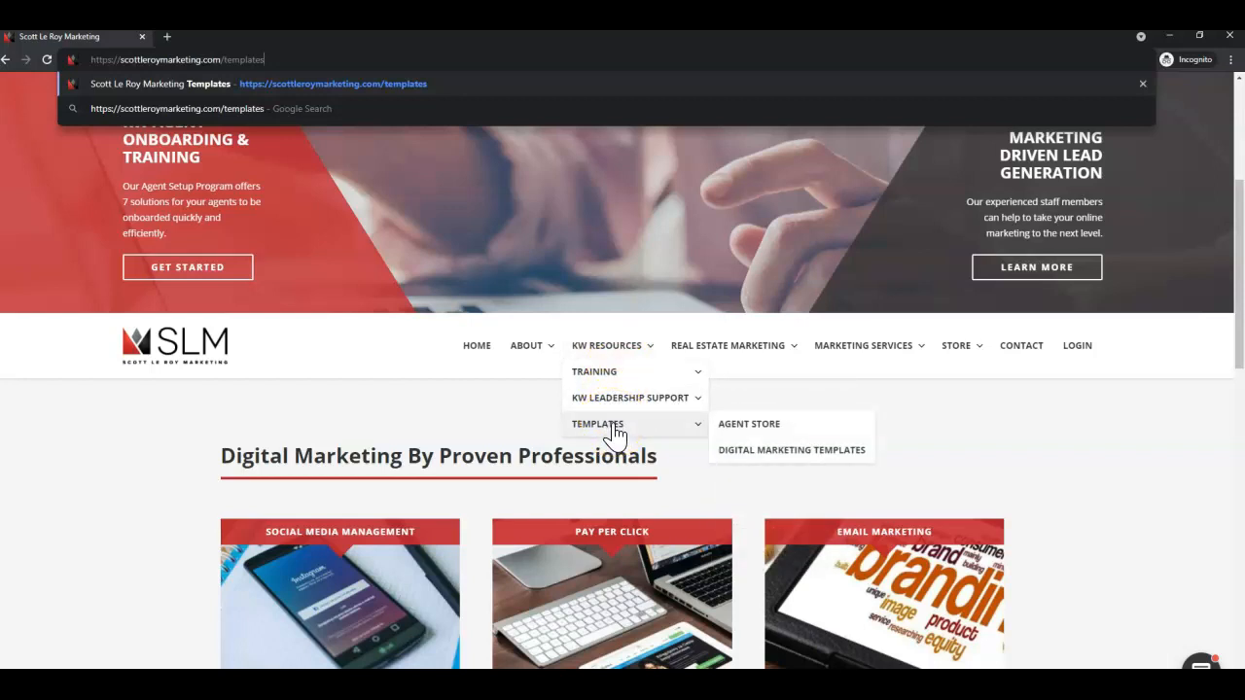
Log in to SLM KW Resources with the KW Market Center Number to reach kw-resources/templates.
left_click(614, 432)
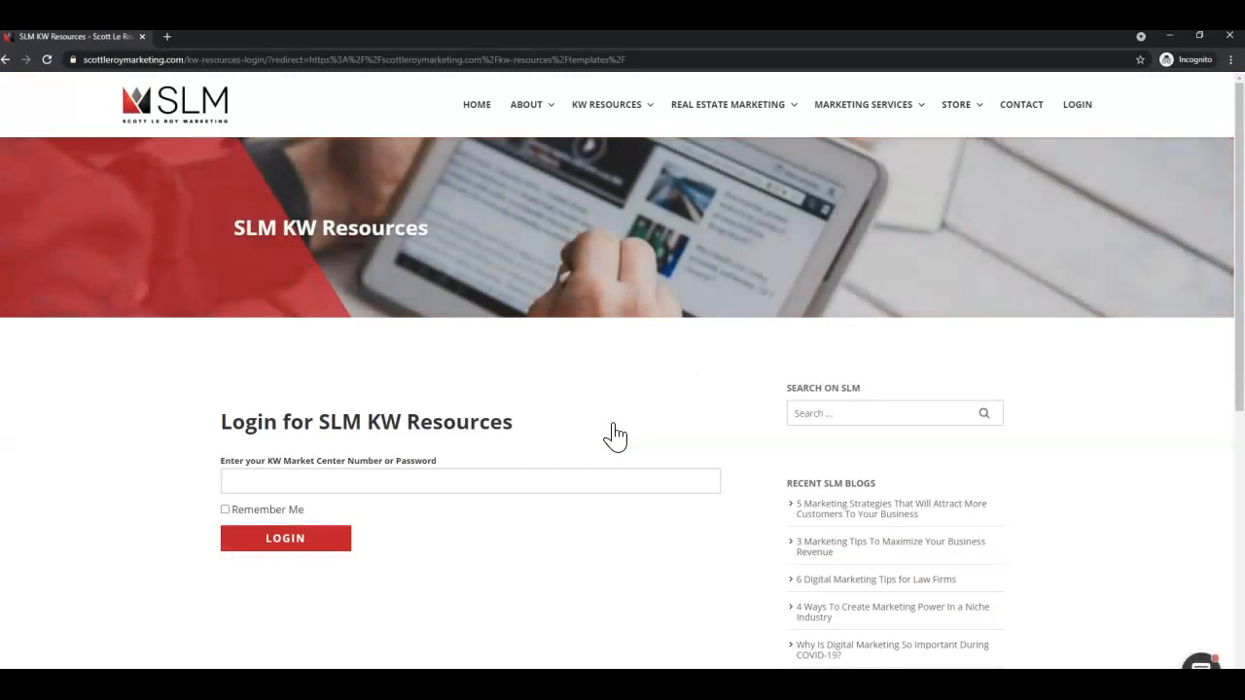
left_click(594, 474)
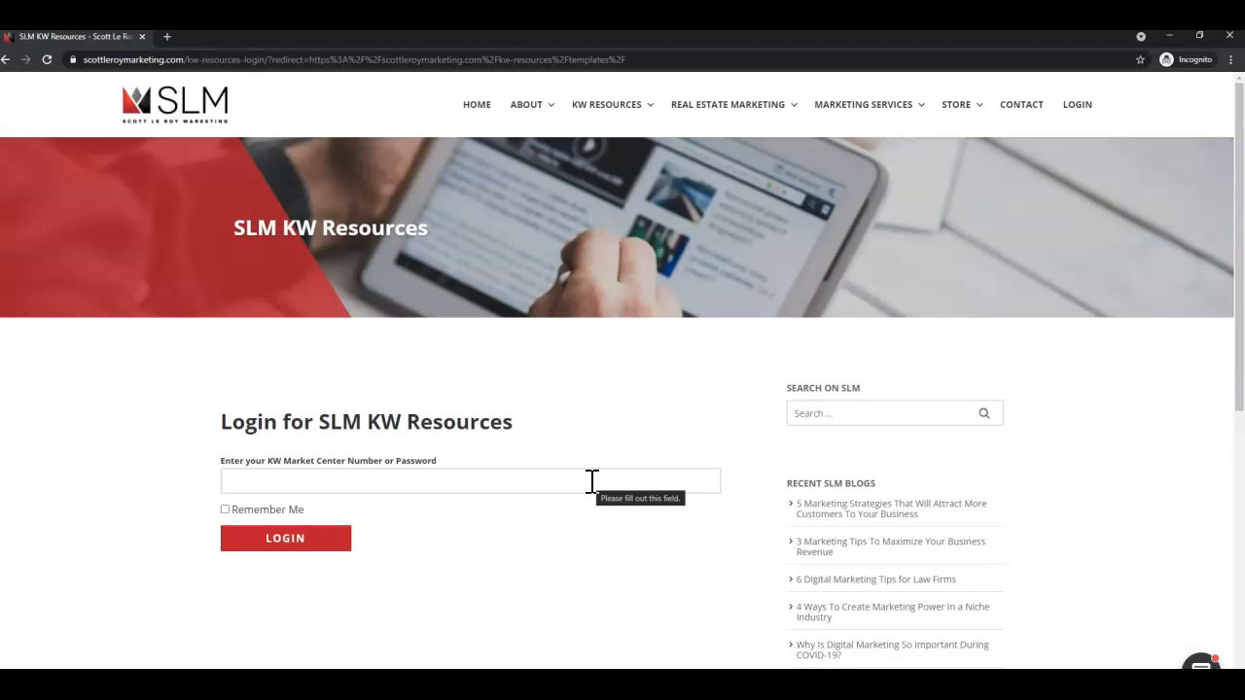
left_click(303, 480)
left_click(273, 481)
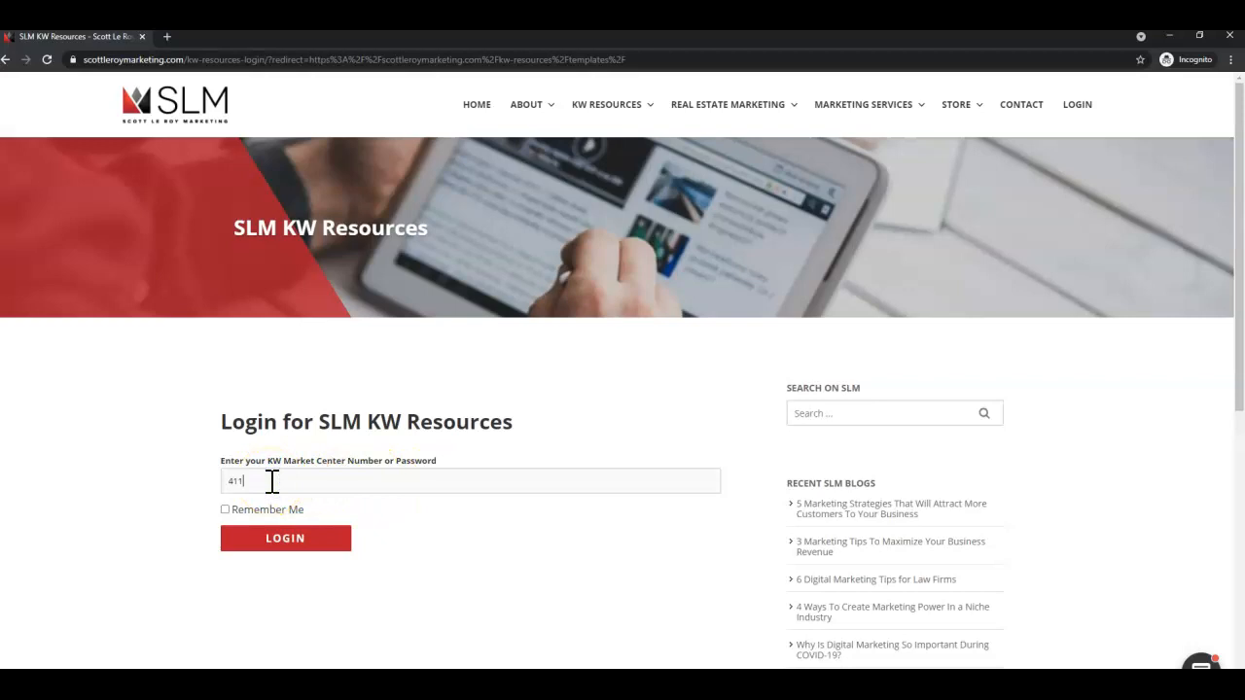
key("Return")
left_click(328, 546)
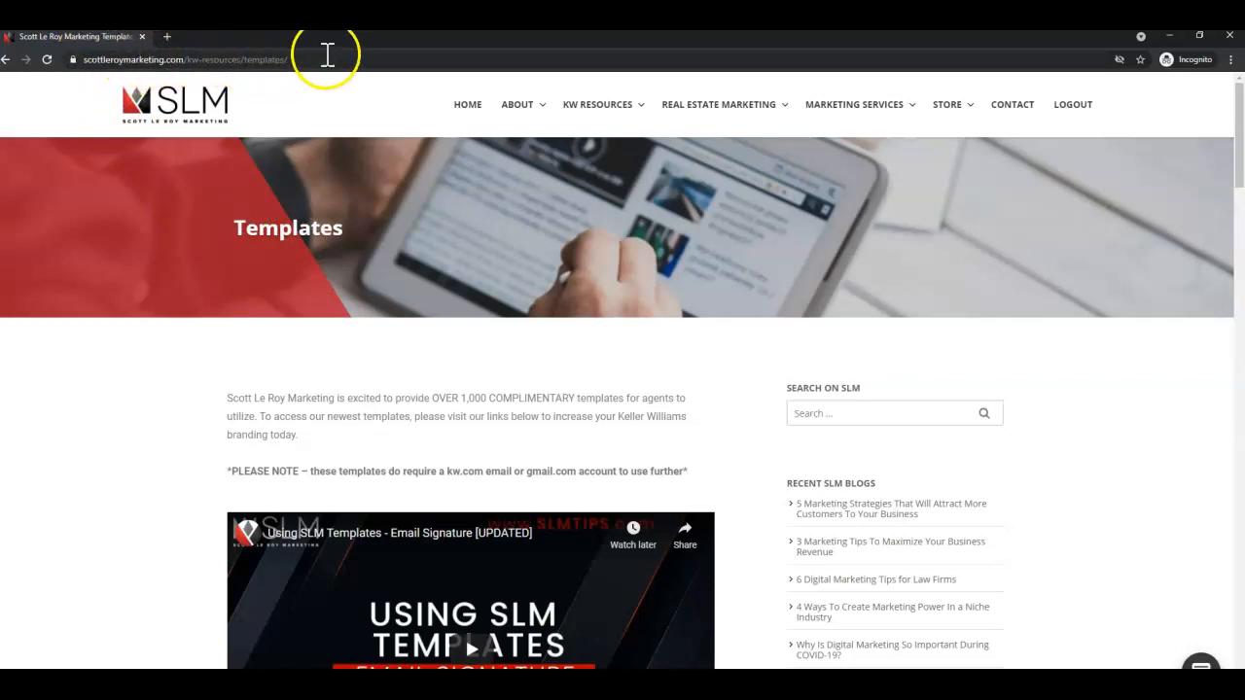
Scroll down the Templates list and open JUST LISTED FLYERS in a new Google Drive tab.
mouse_move(595, 102)
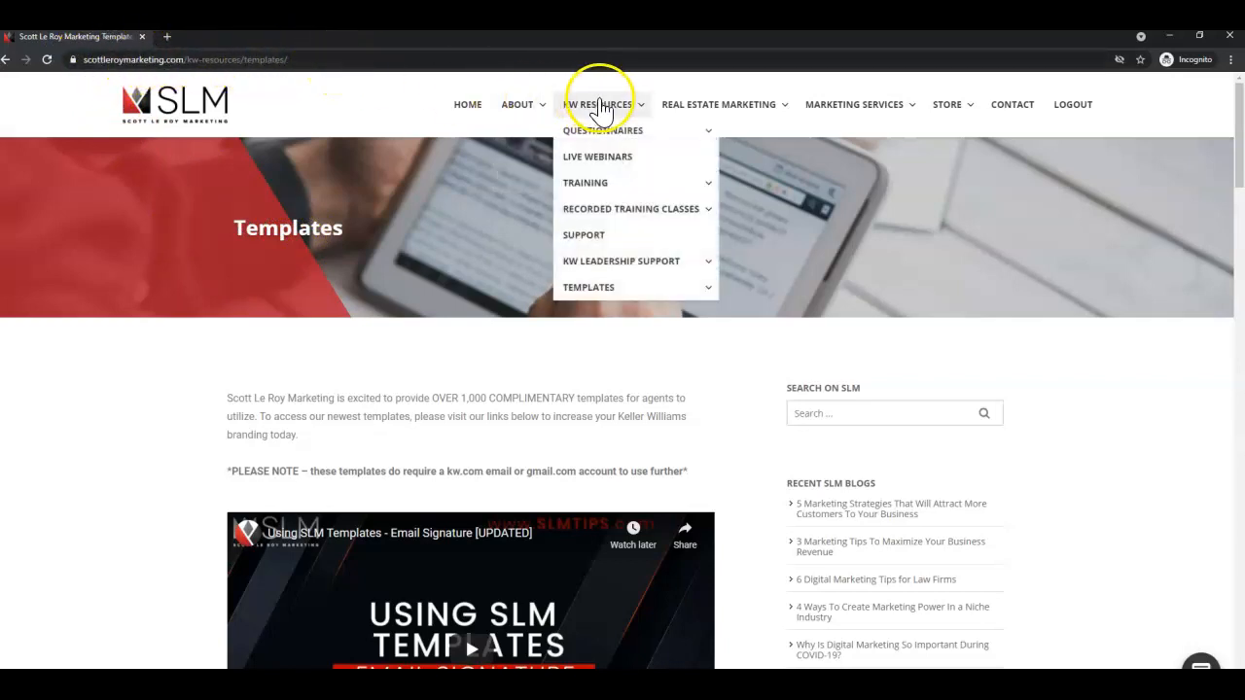
mouse_move(570, 288)
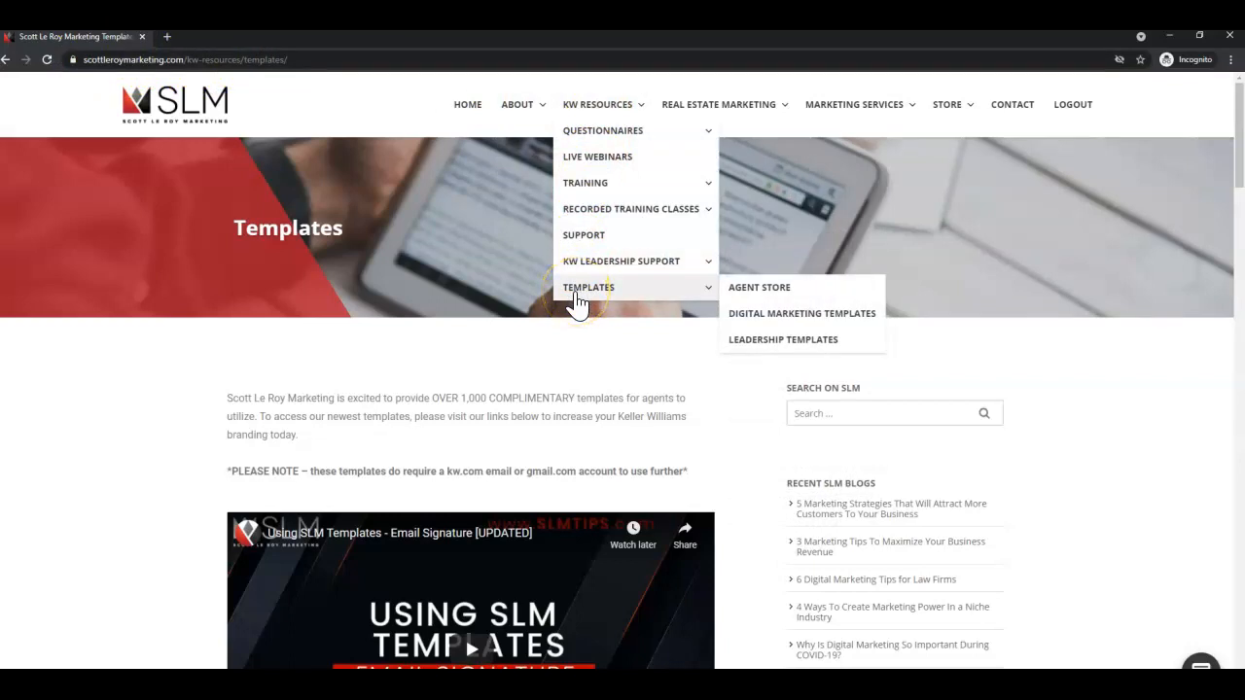
scroll(575, 305, "down", 2)
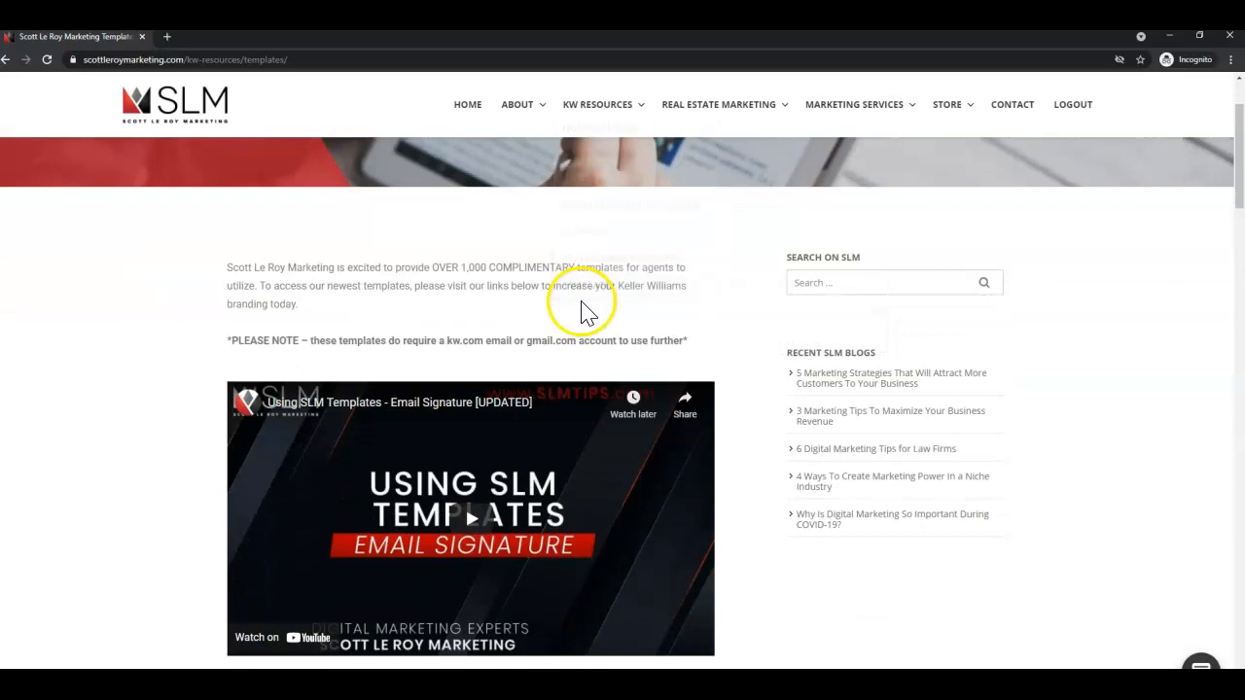
scroll(562, 307, "down", 1)
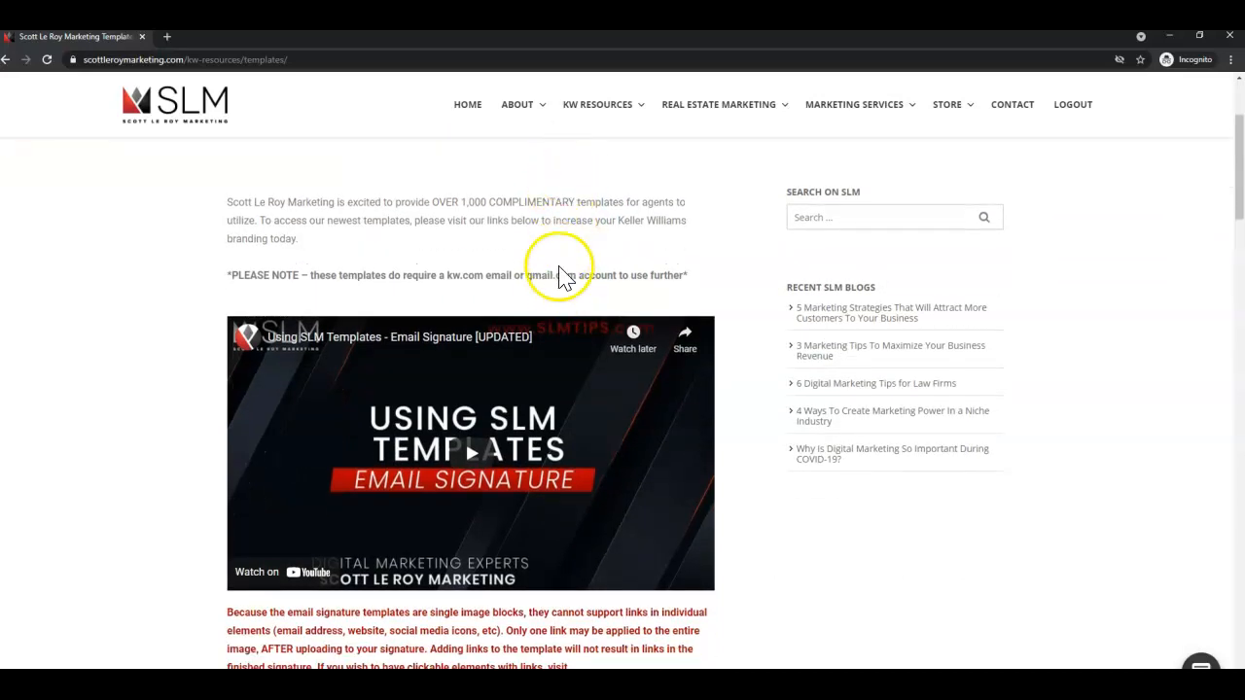
scroll(583, 340, "down", 1)
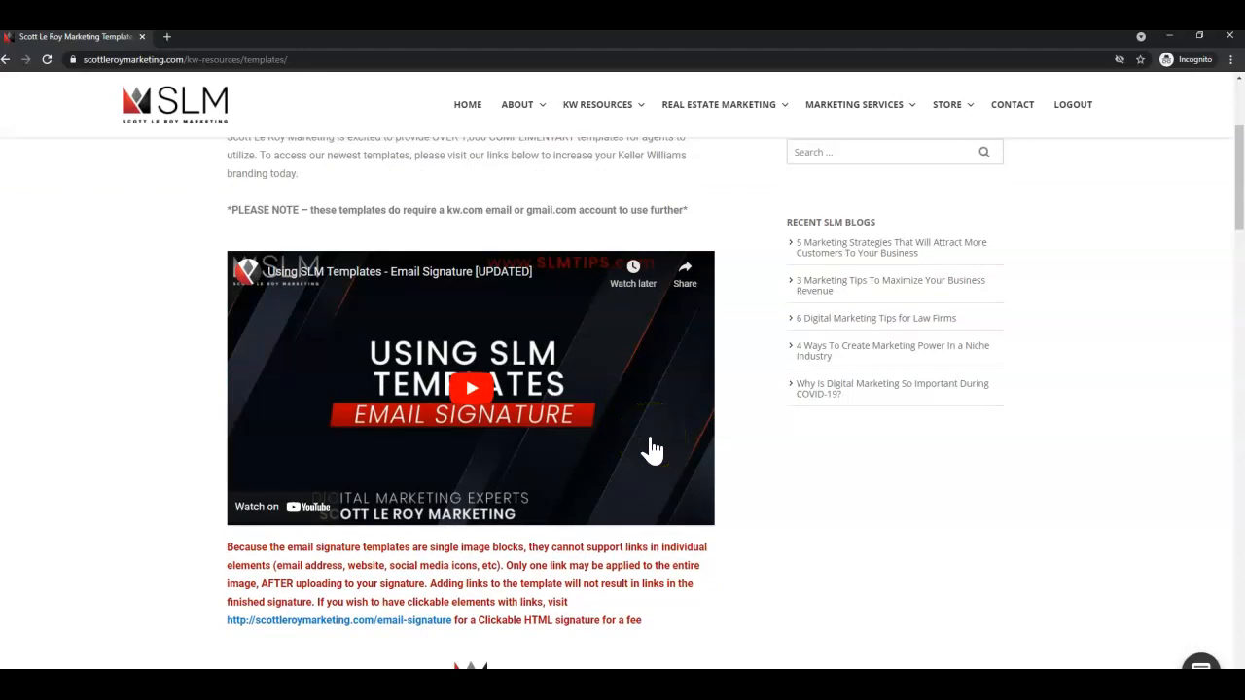
scroll(651, 450, "down", 7)
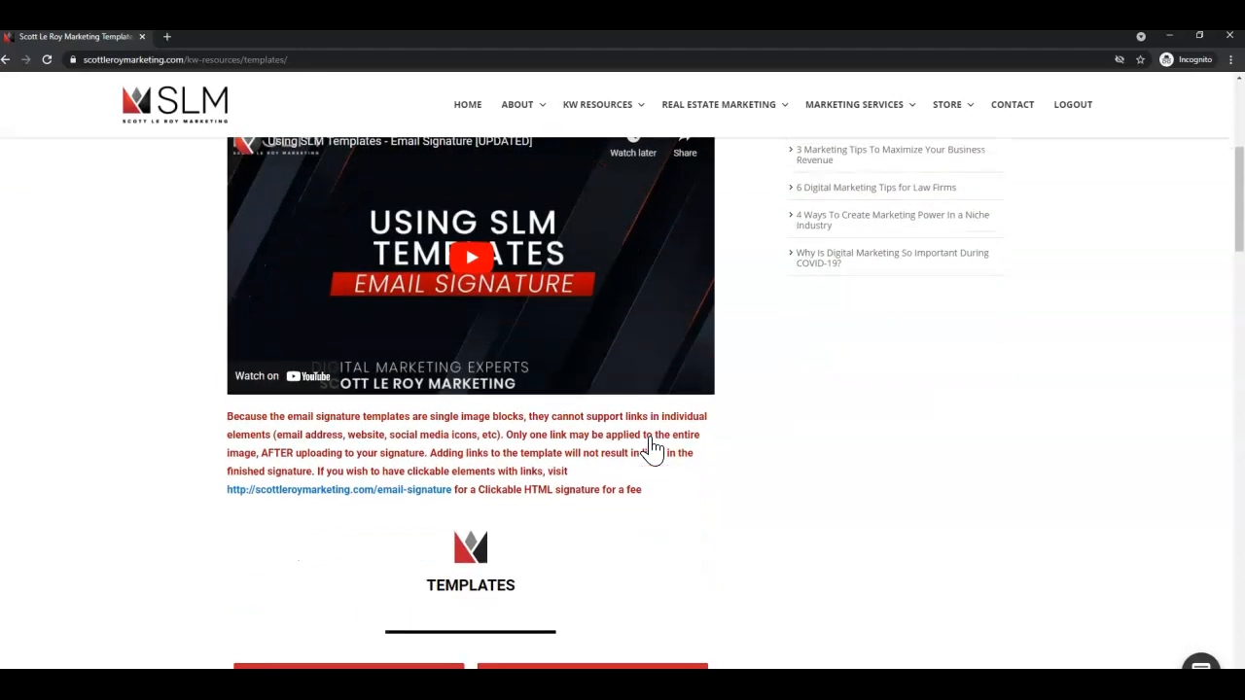
scroll(651, 450, "down", 1)
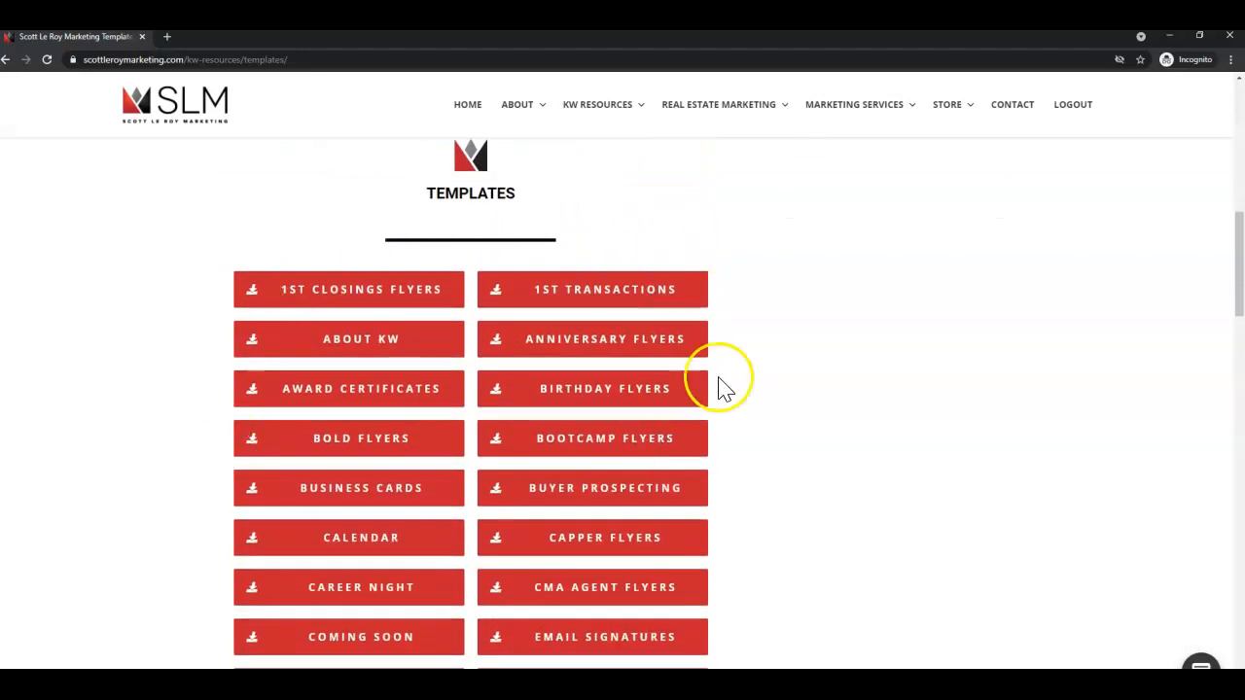
scroll(731, 363, "down", 2)
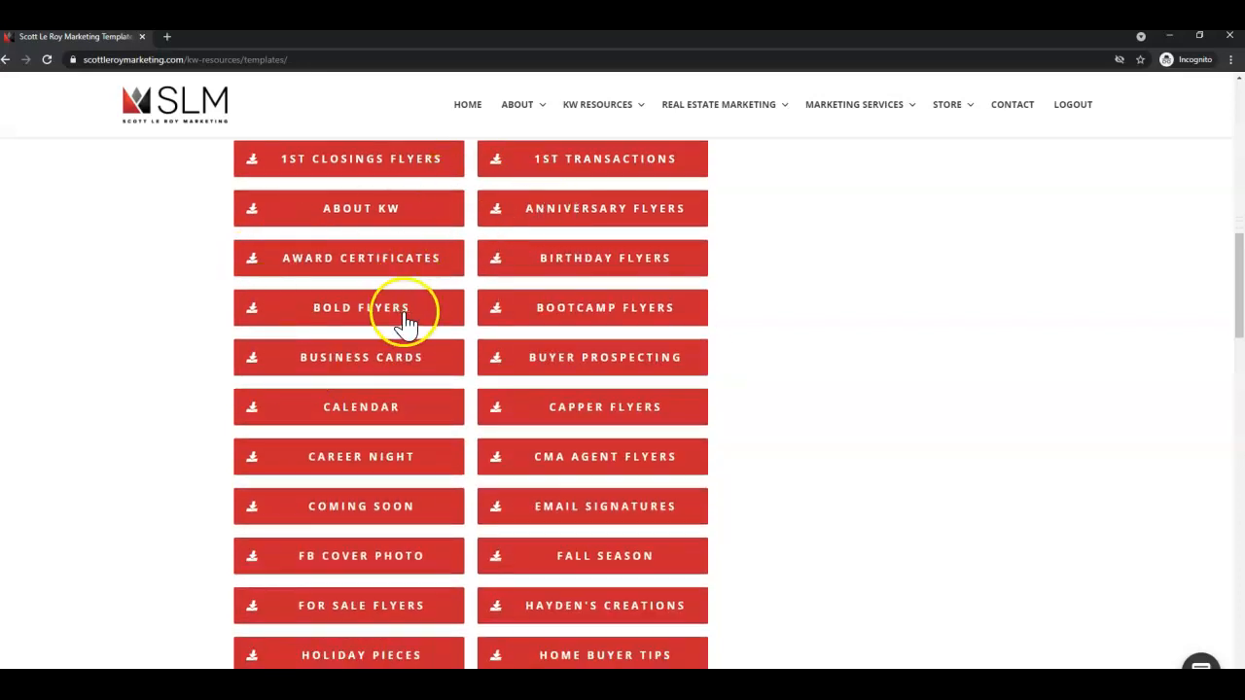
scroll(466, 579, "down", 3)
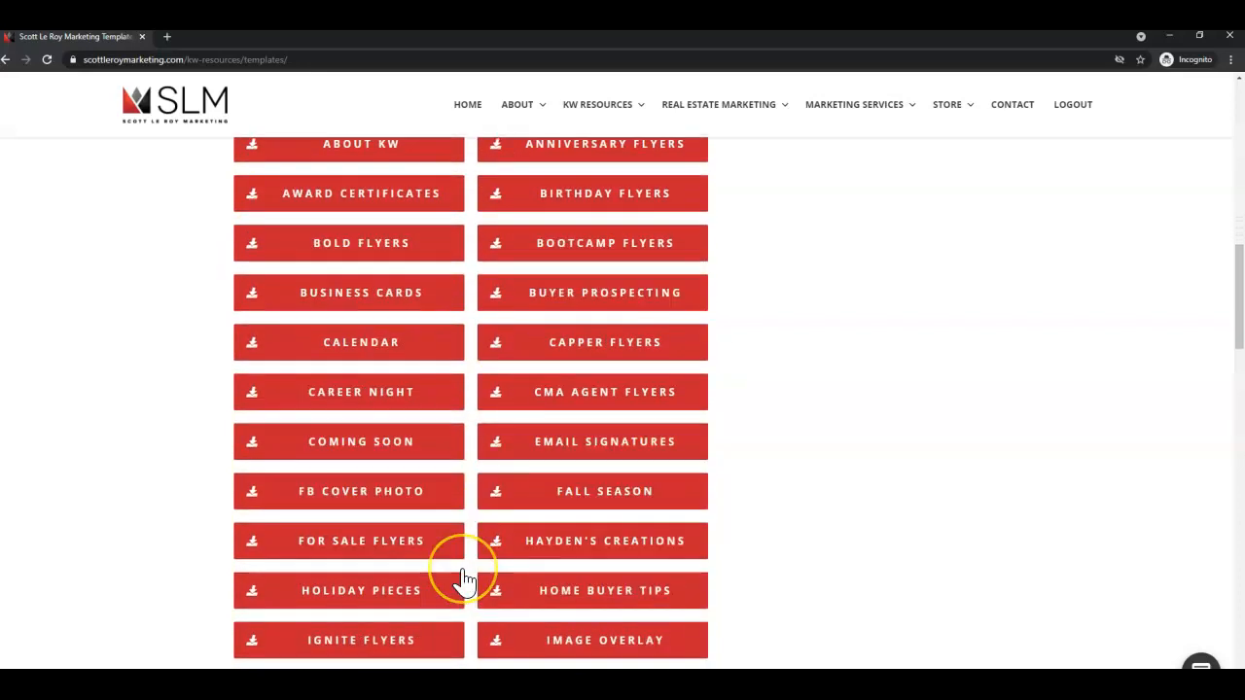
scroll(465, 579, "down", 2)
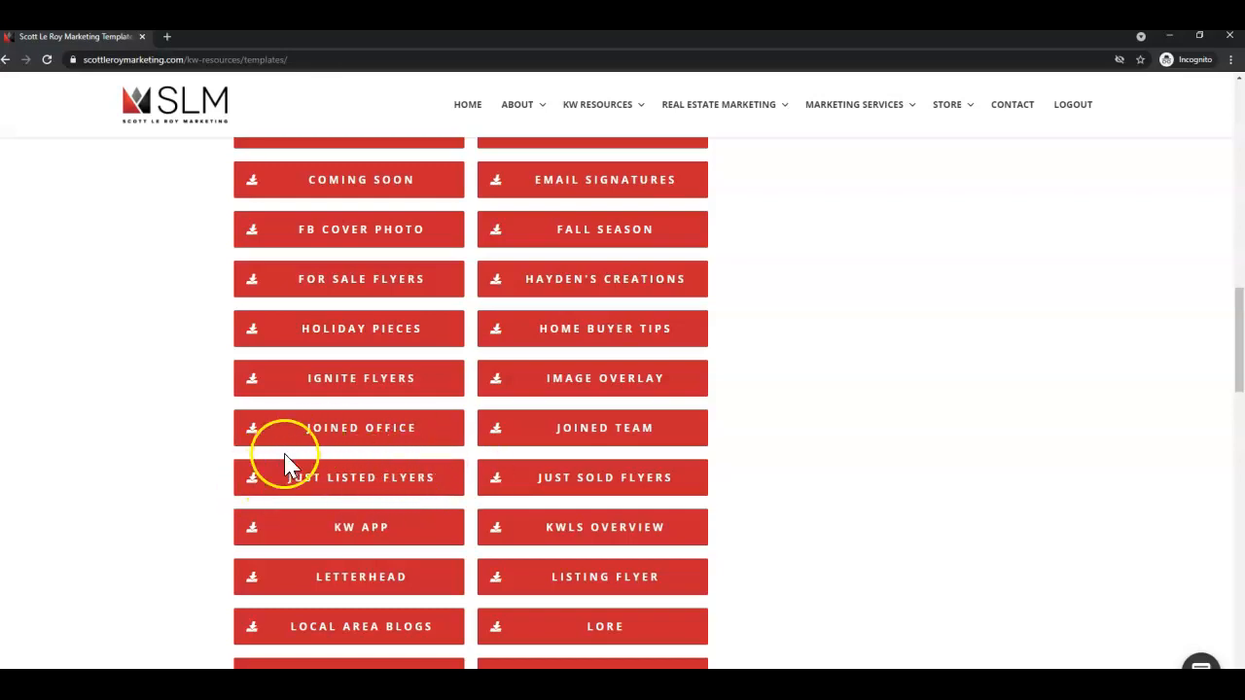
scroll(421, 484, "down", 1)
scroll(421, 484, "down", 5)
scroll(421, 483, "down", 4)
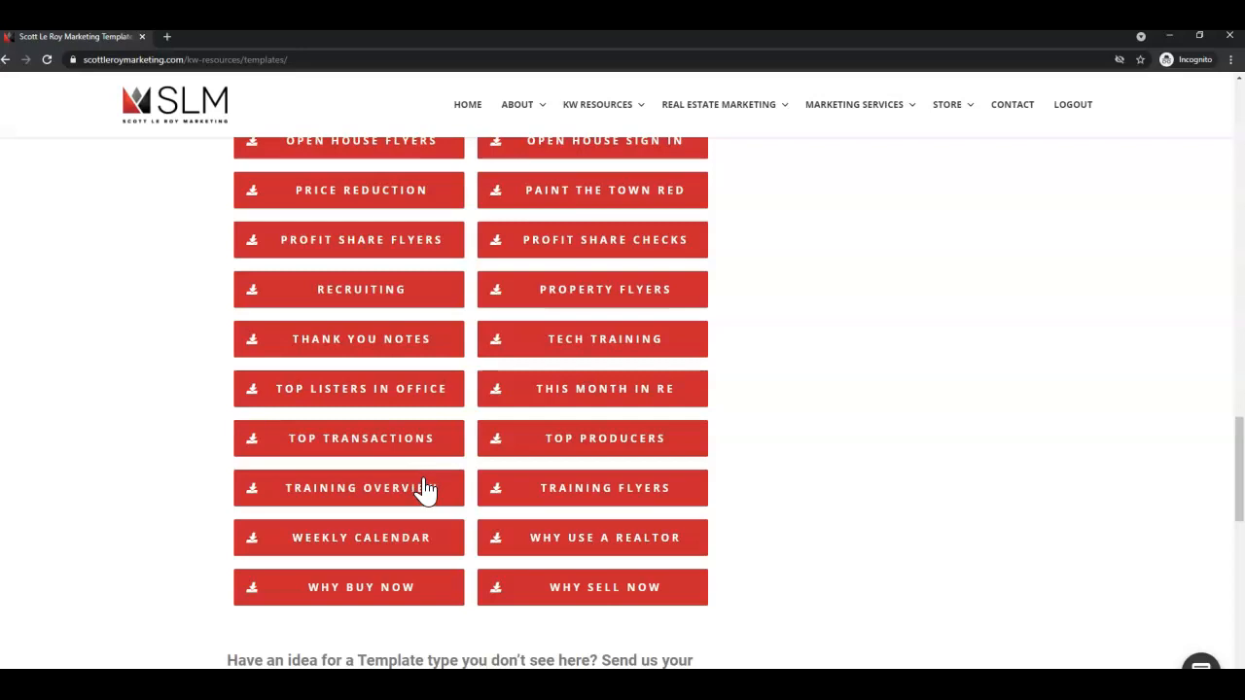
scroll(431, 491, "up", 7)
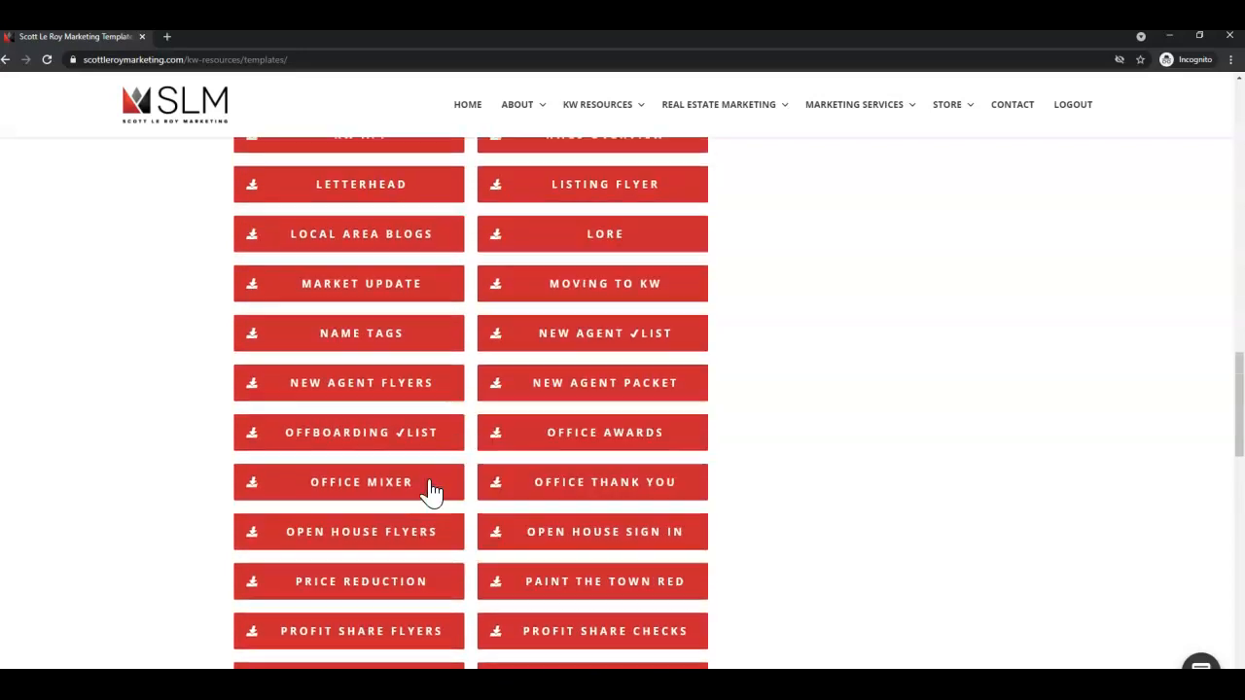
scroll(431, 491, "up", 2)
left_click(329, 483)
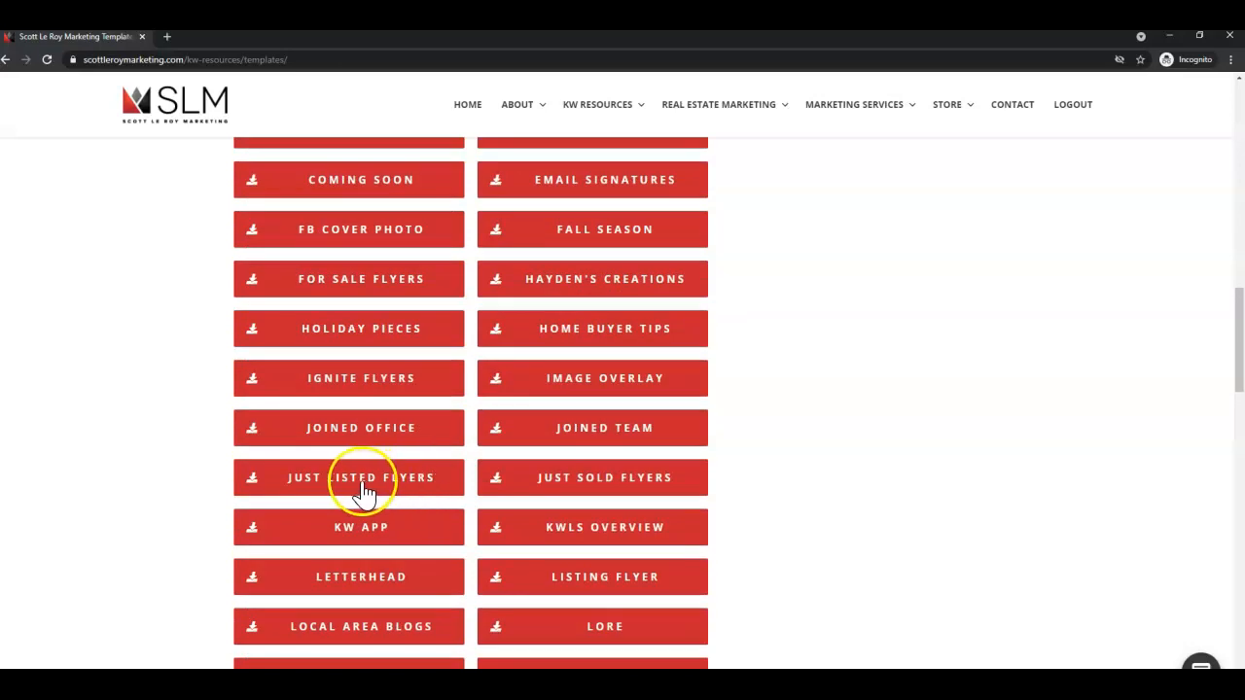
left_click(331, 482)
left_click(386, 482)
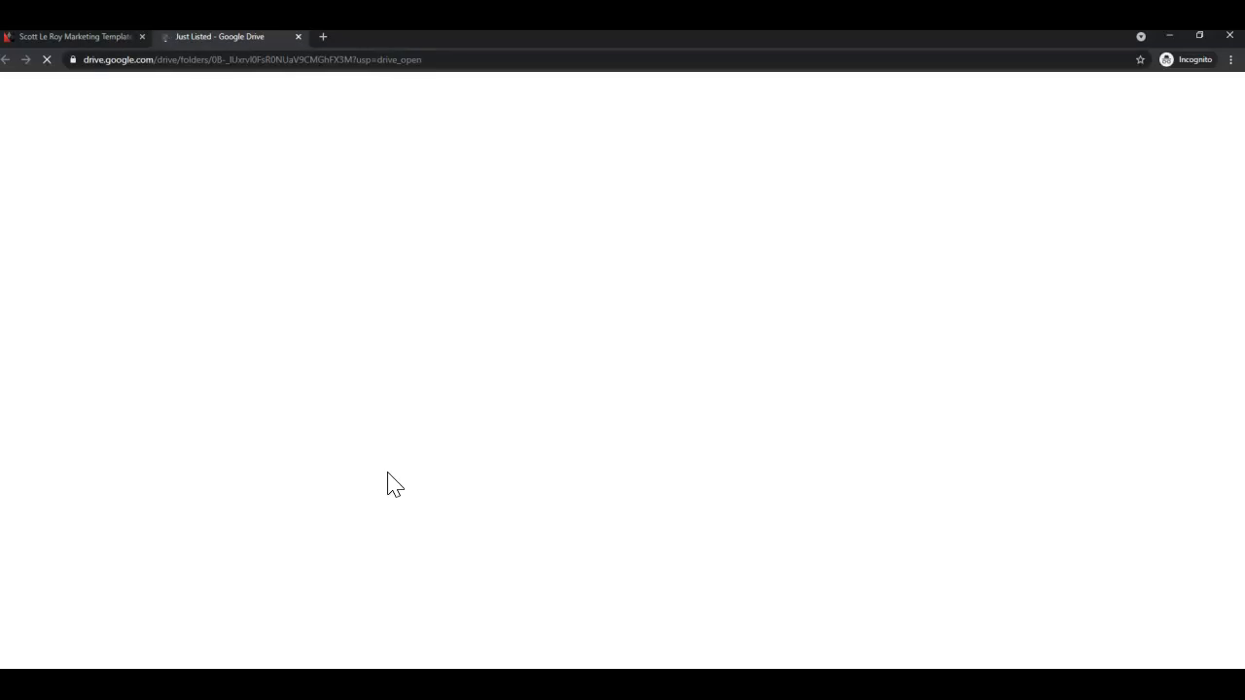
Open the 8.5x11 Print Templates folder and the '8.5x11 Just Listed #003' template.
left_click(394, 489)
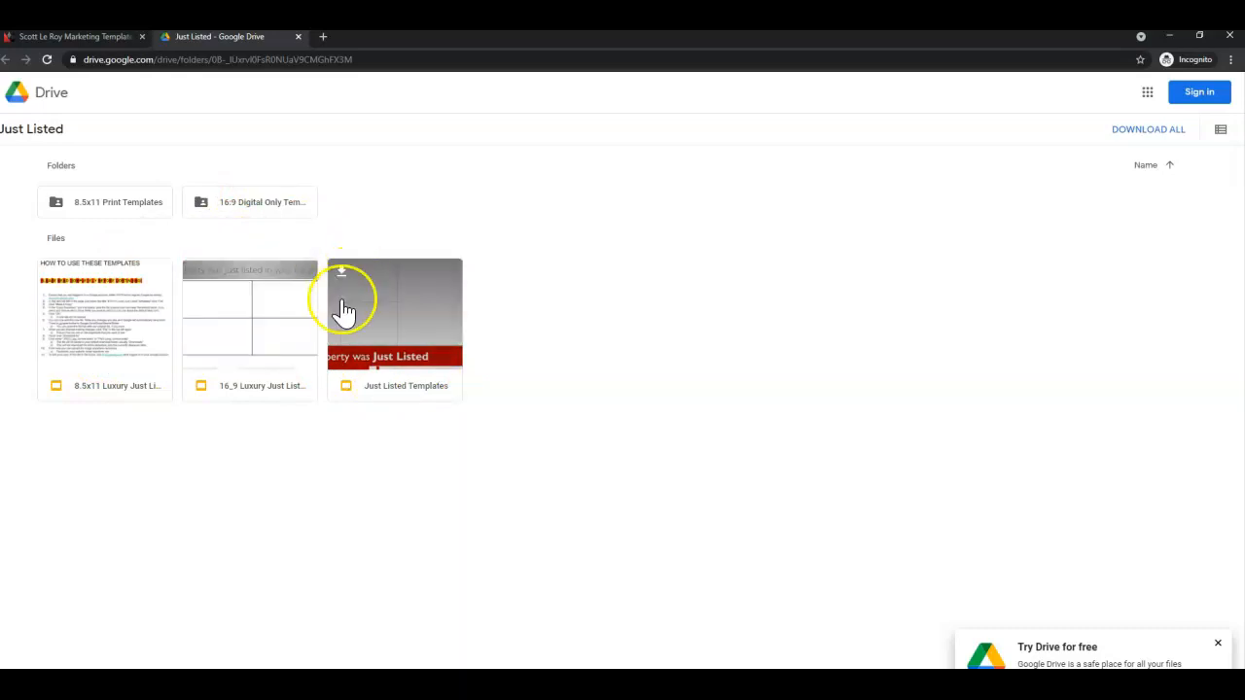
double_click(129, 207)
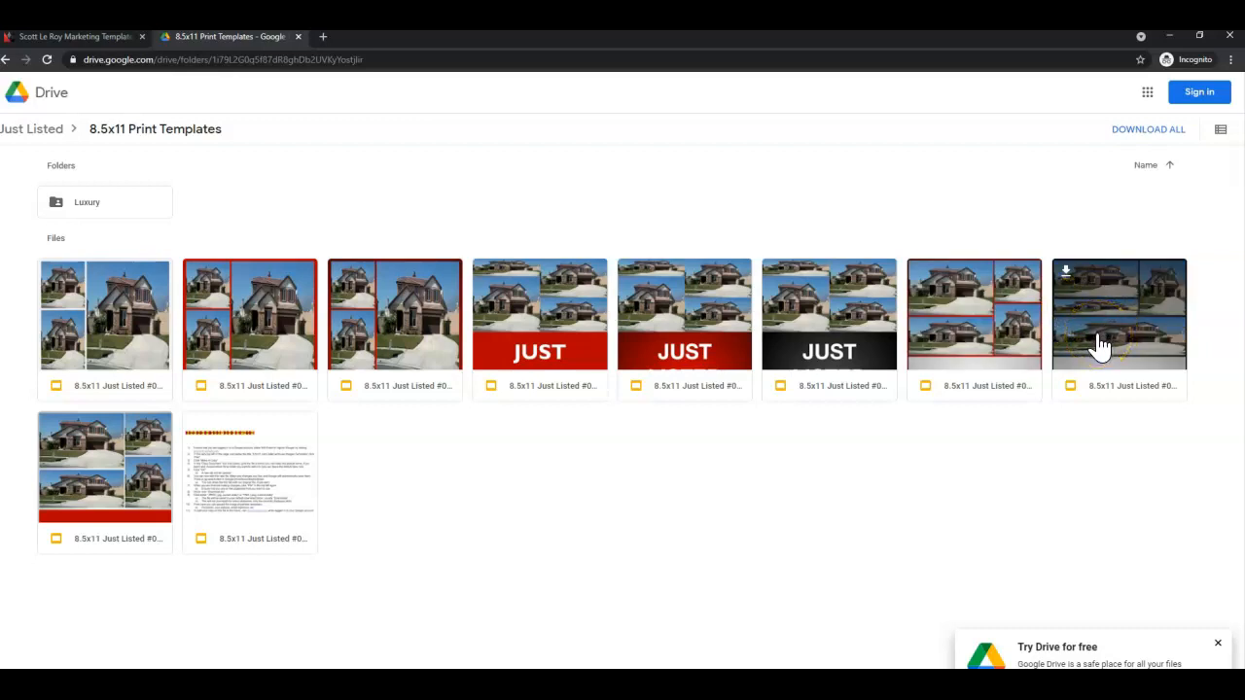
left_click(358, 399)
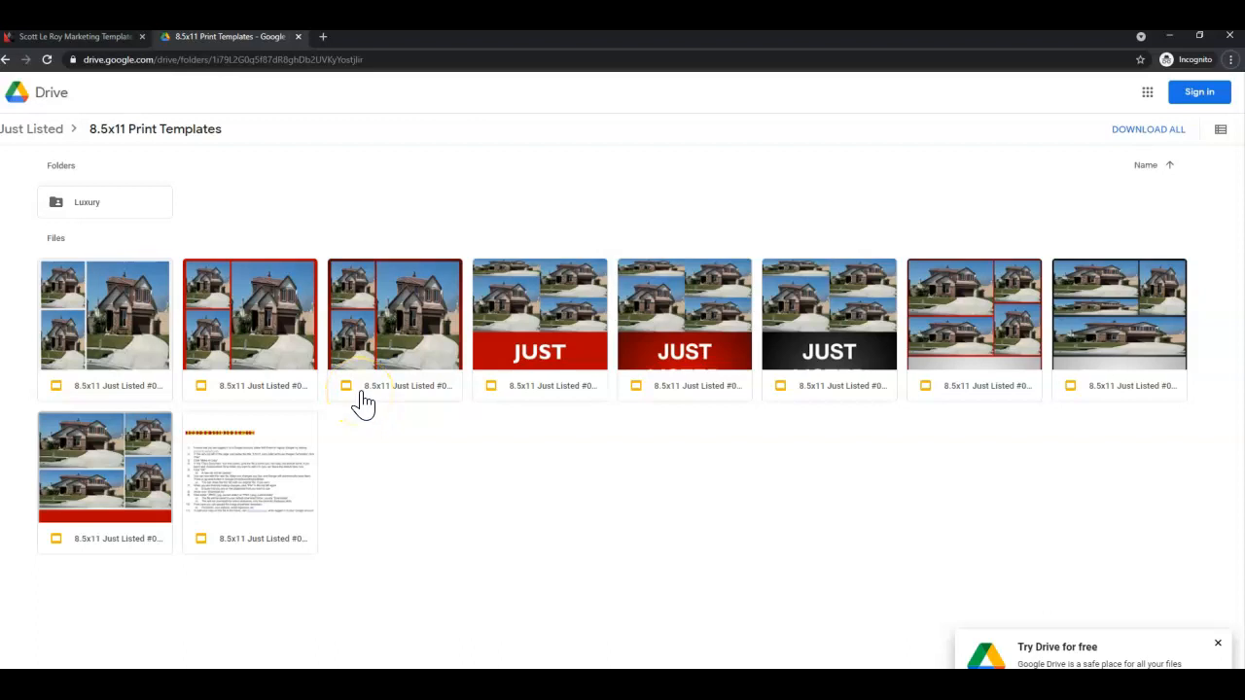
left_click(370, 332)
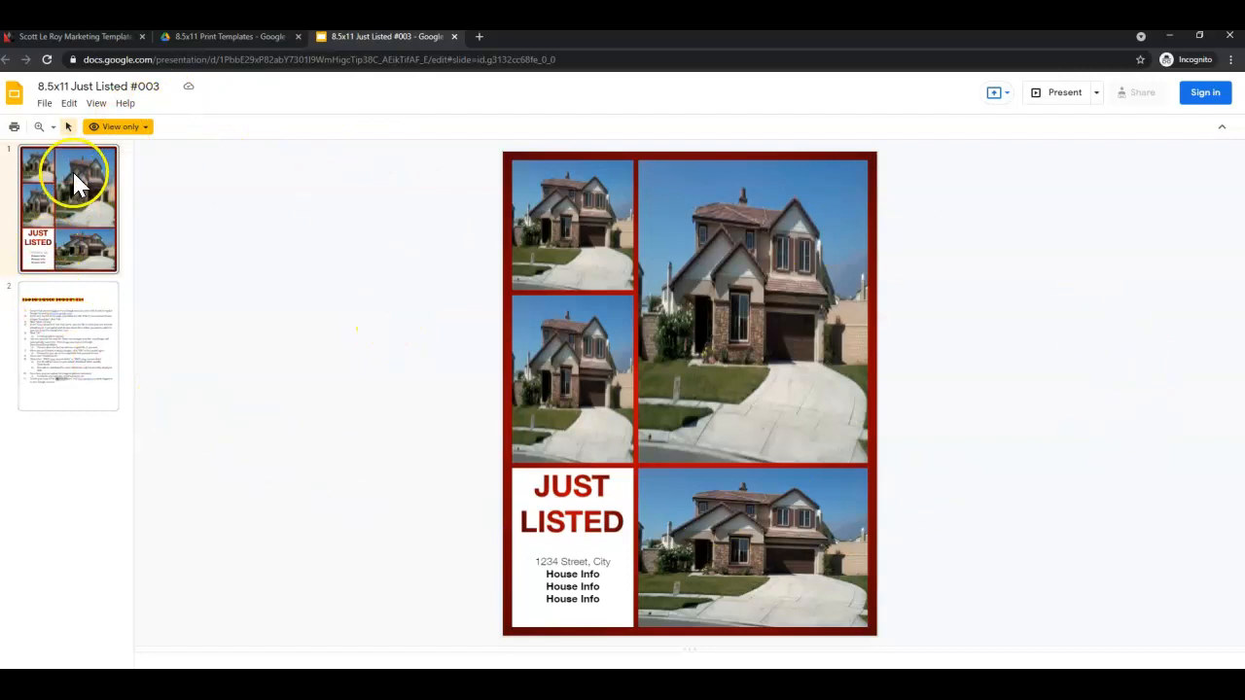
Show slide 2's 11 copying instructions, checking the View only info and File menu.
left_click(56, 325)
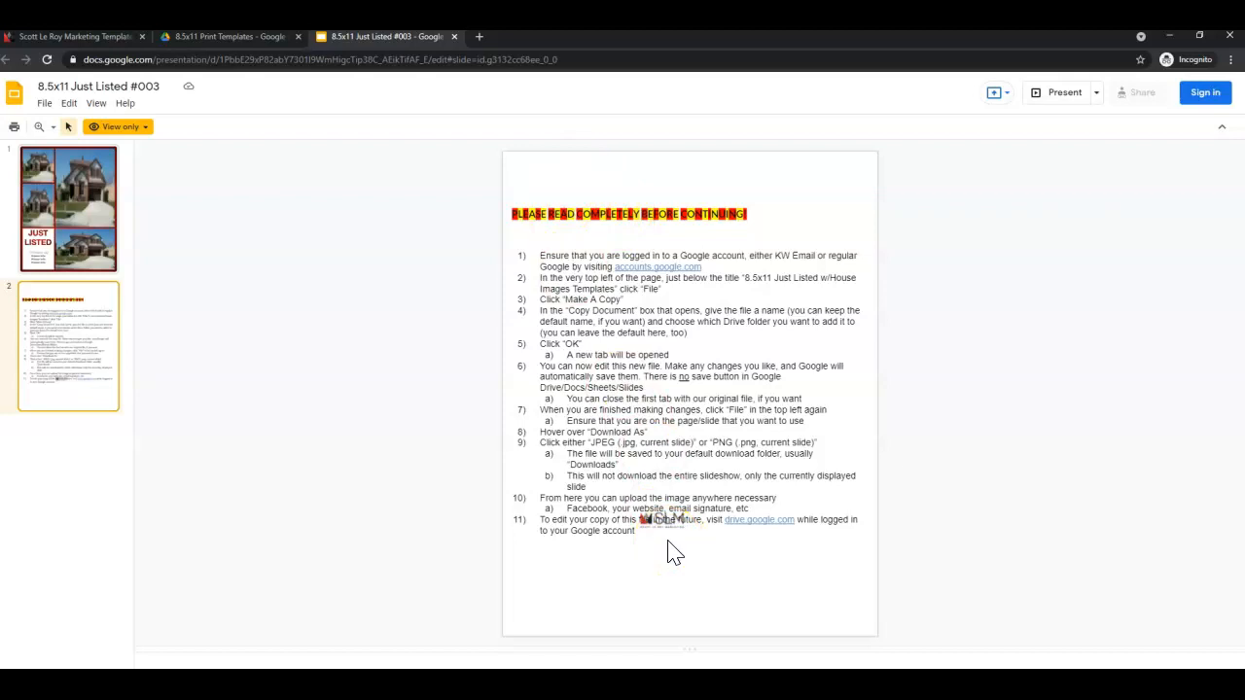
left_click(143, 136)
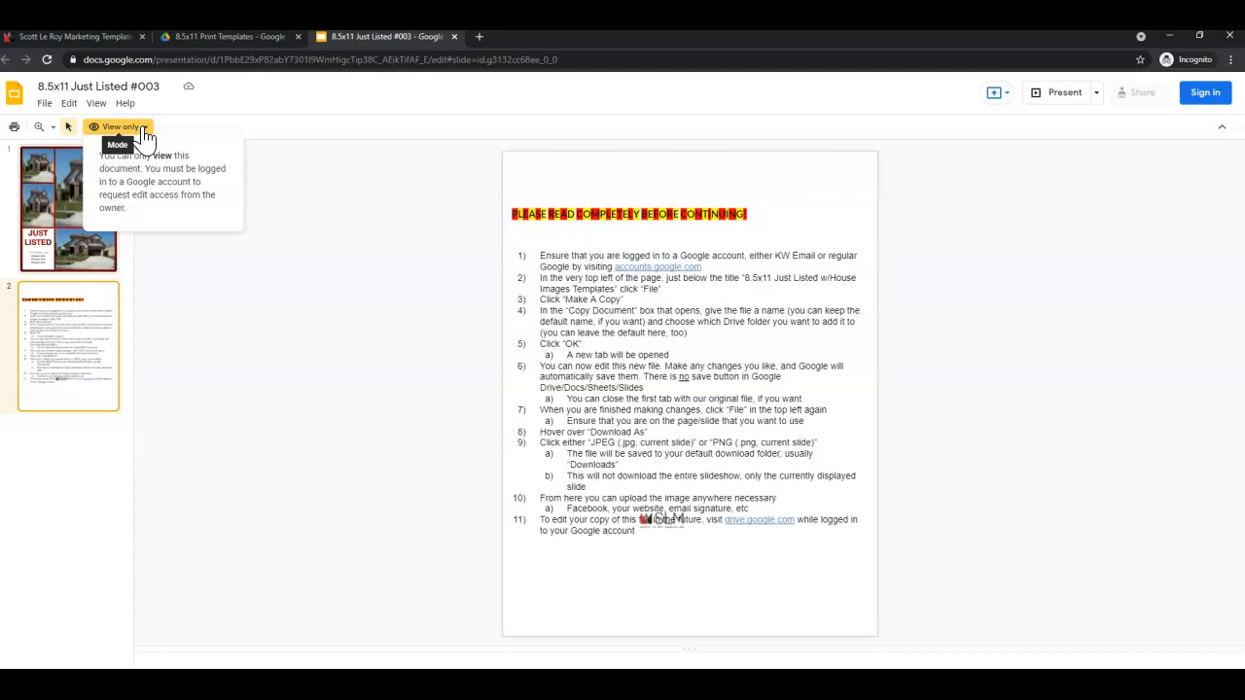
left_click(44, 105)
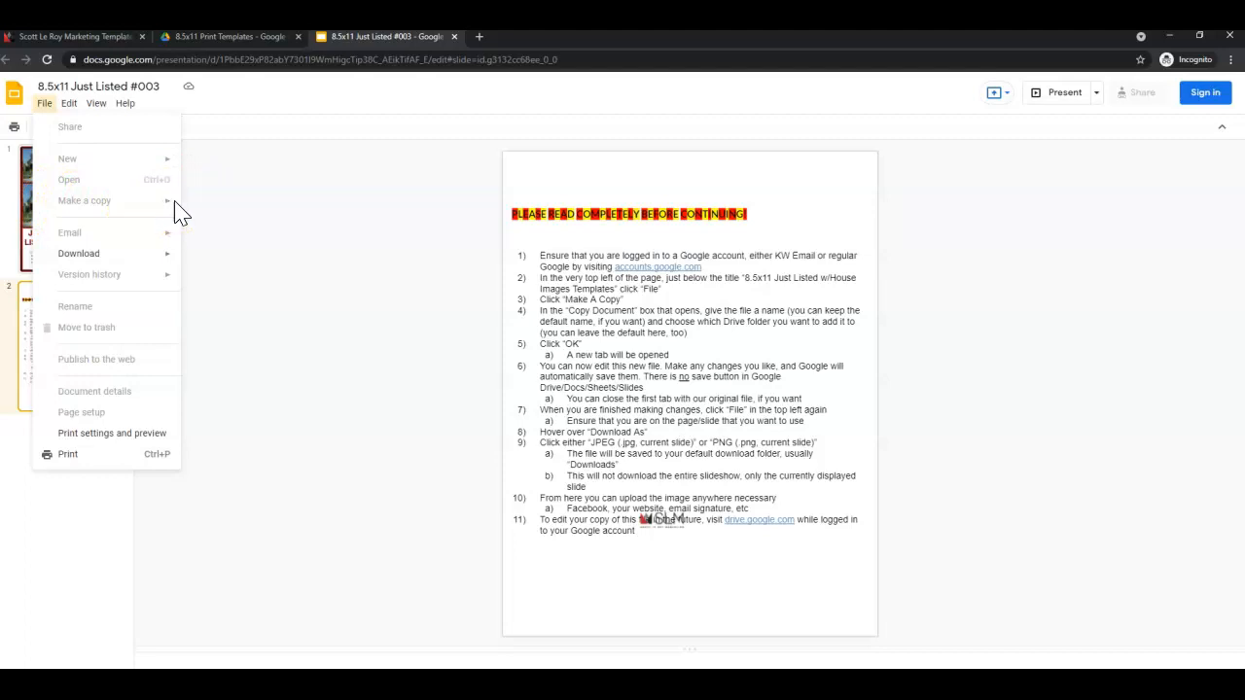
left_click(195, 214)
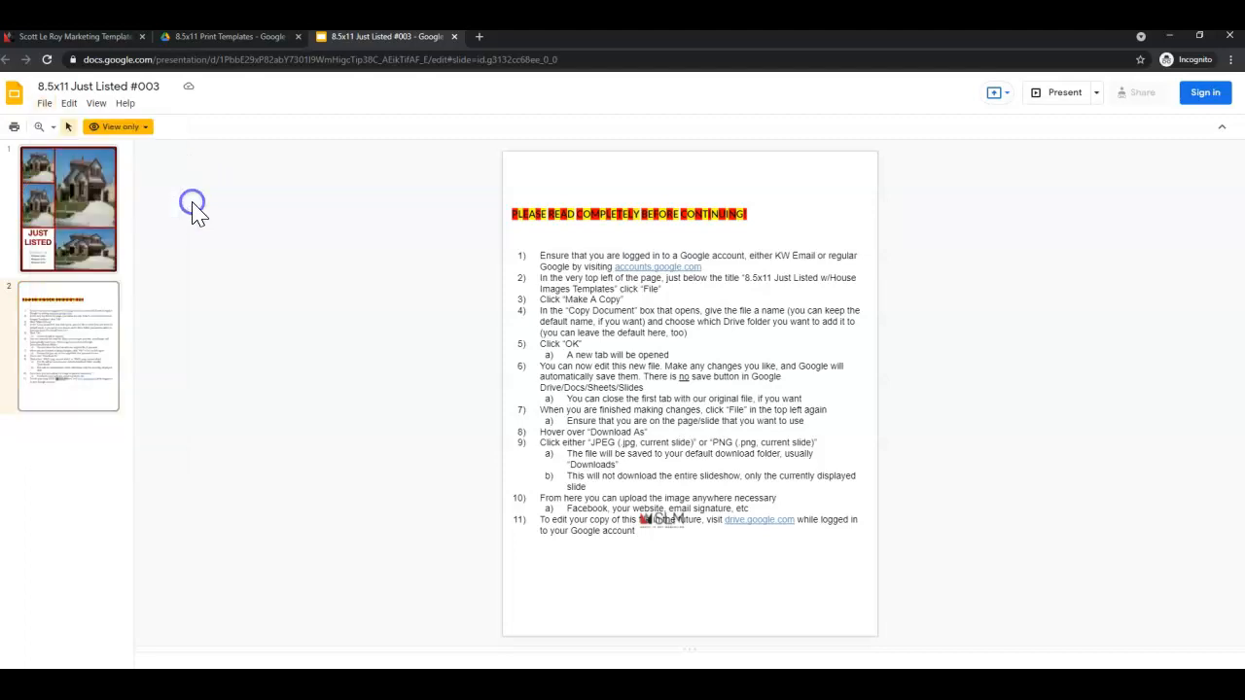
Sign in to Google with the account e-mail and password.
left_click(1217, 97)
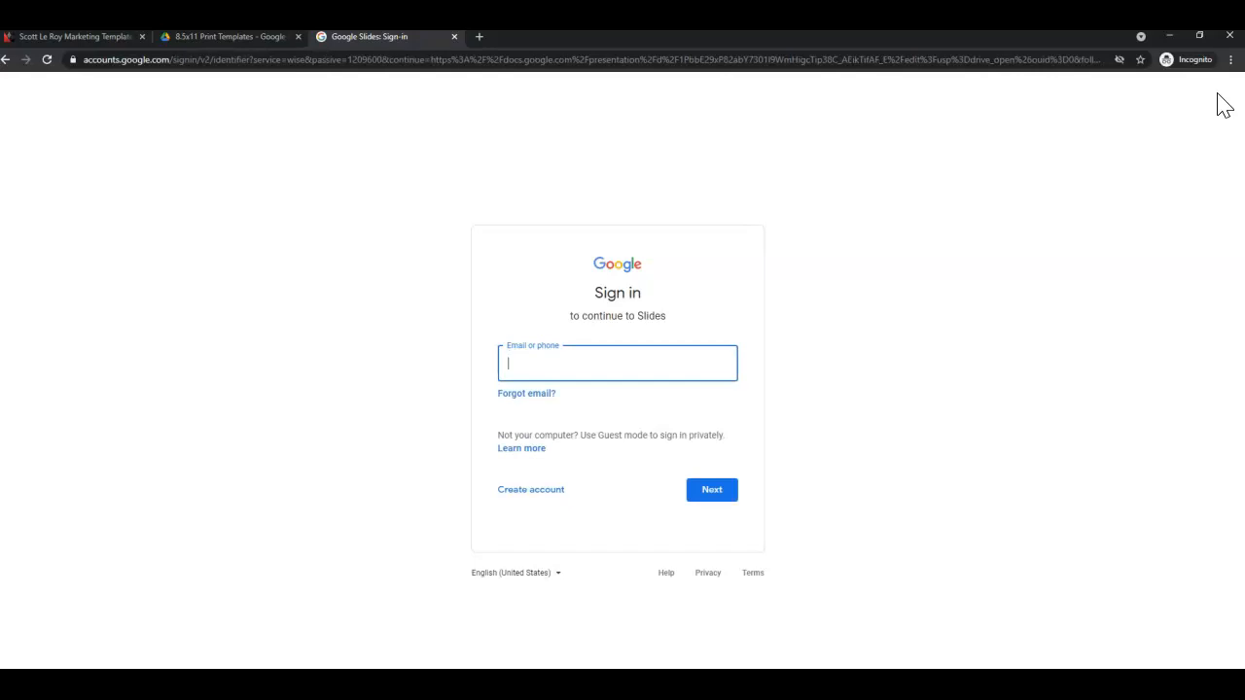
key("Return")
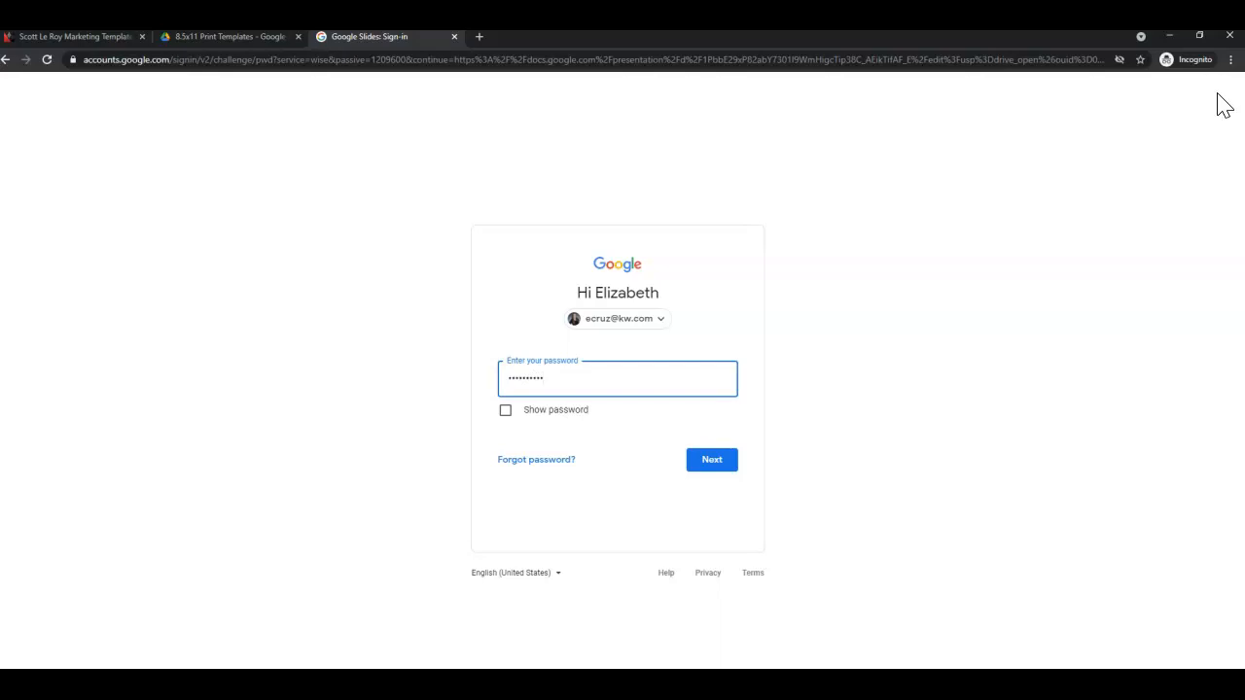
key("Return")
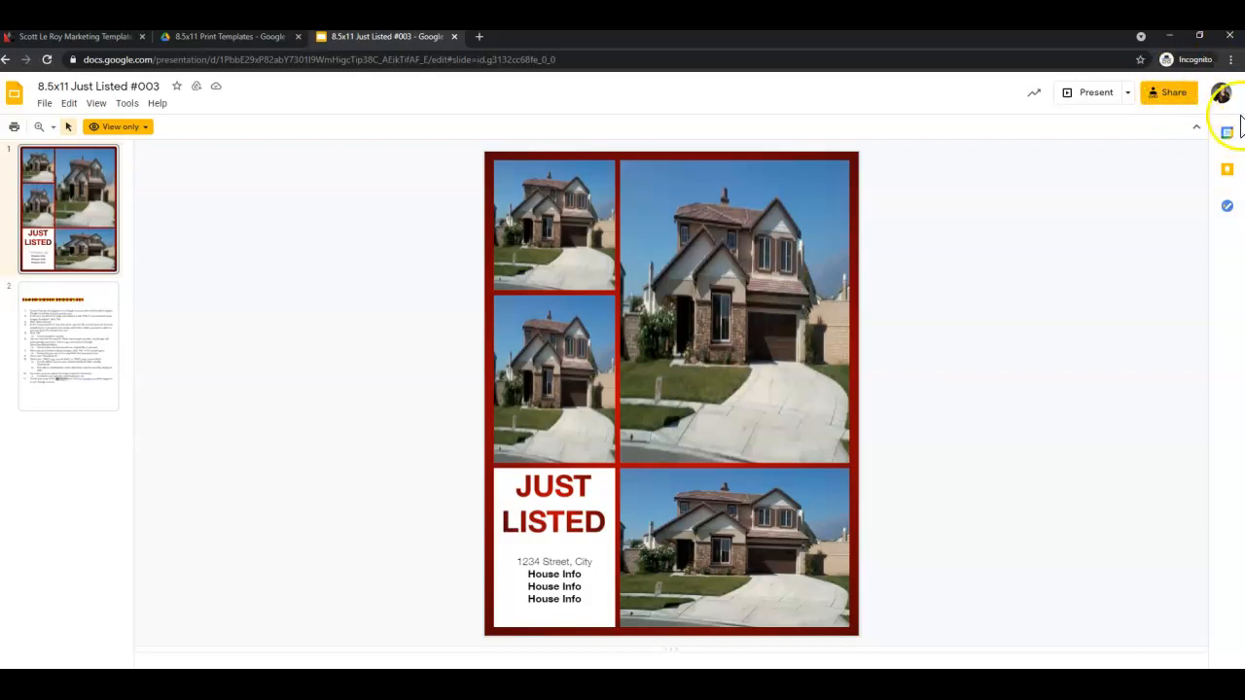
Bring up the Copy selected slides dialog proposing 'Copy of 8.5x11 Just Listed #003'.
left_click(44, 105)
mouse_move(88, 212)
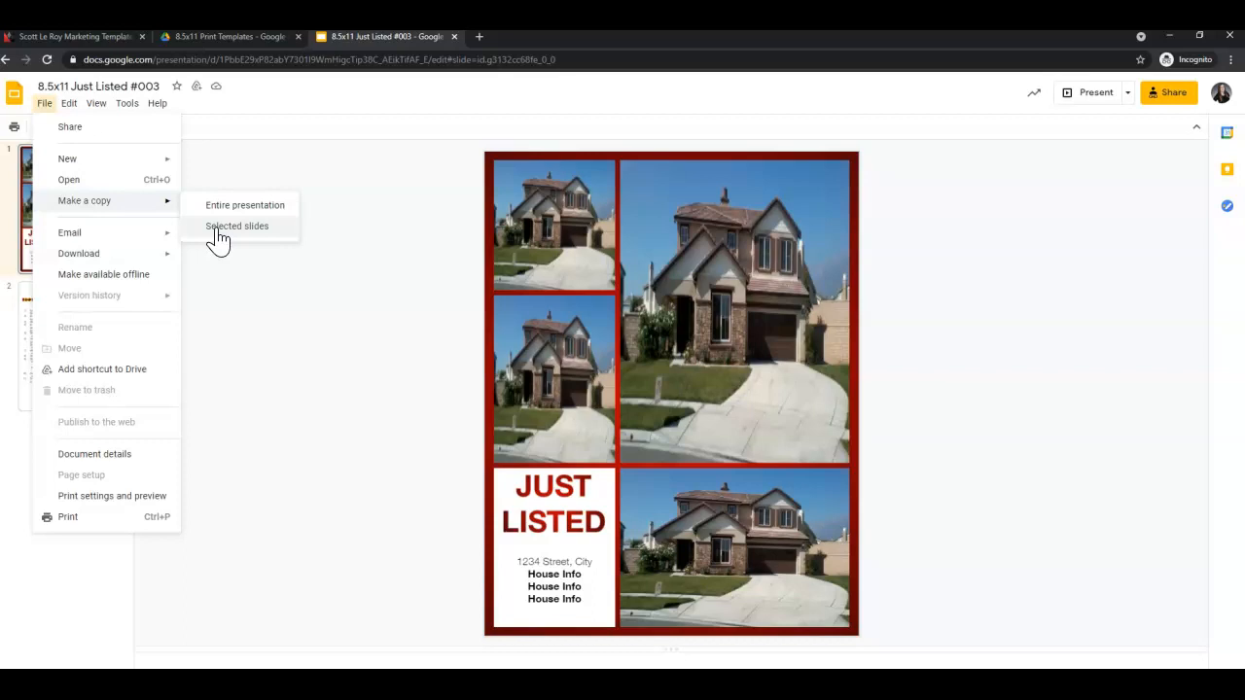
left_click(163, 206)
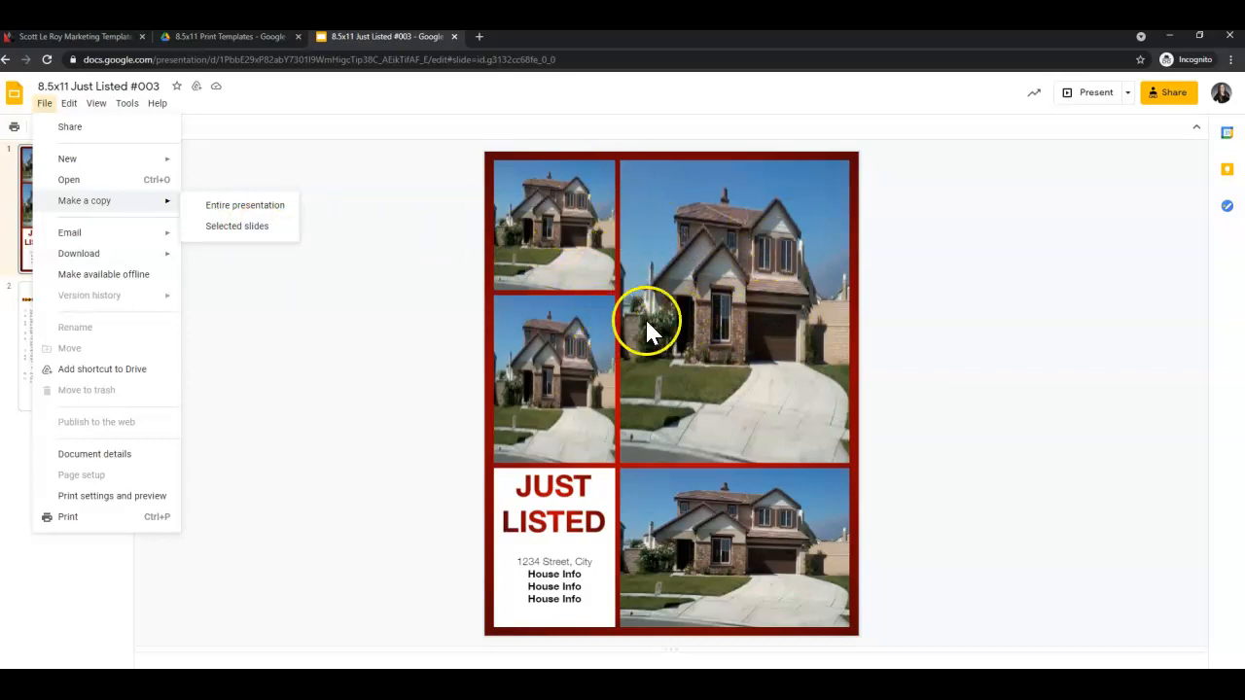
Copy the selected slides and open the destination folder picker.
left_click(237, 226)
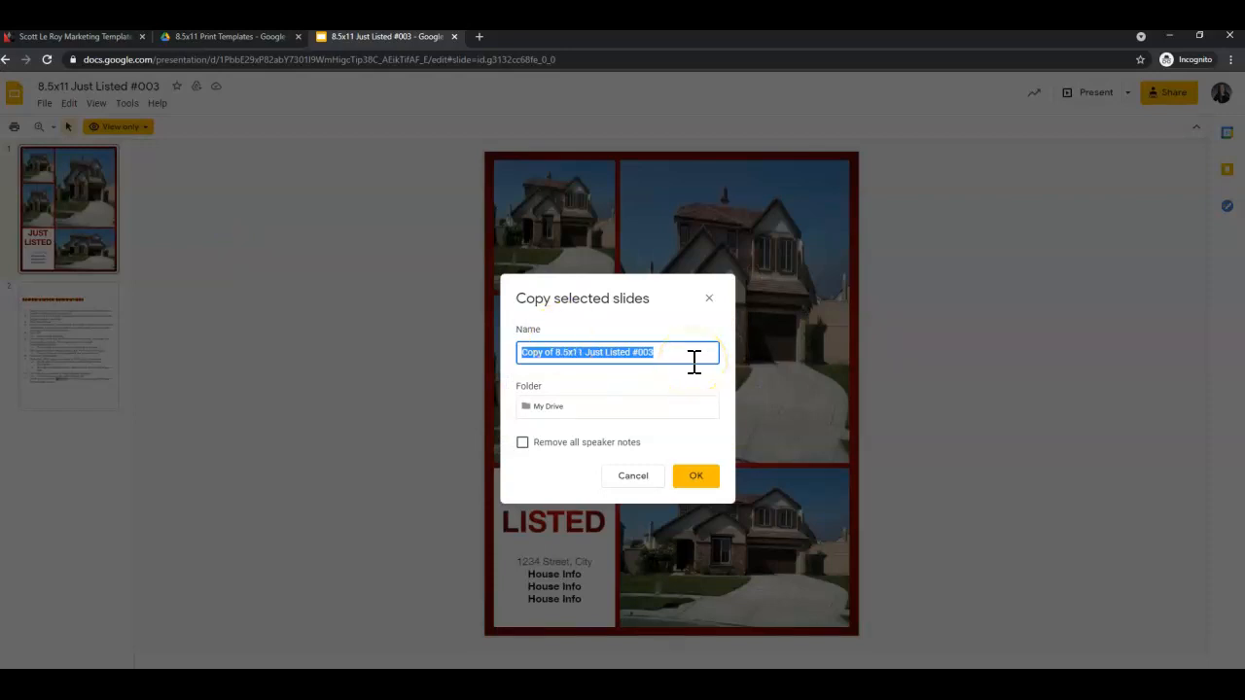
left_click(552, 408)
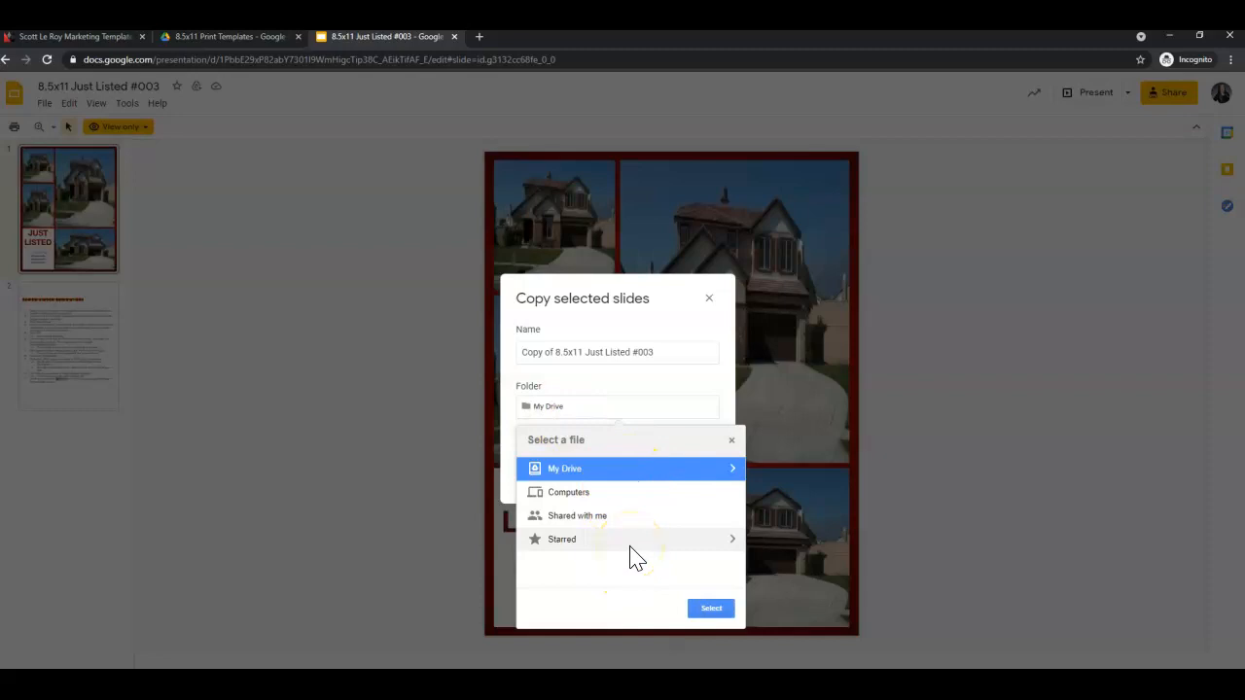
left_click(730, 470)
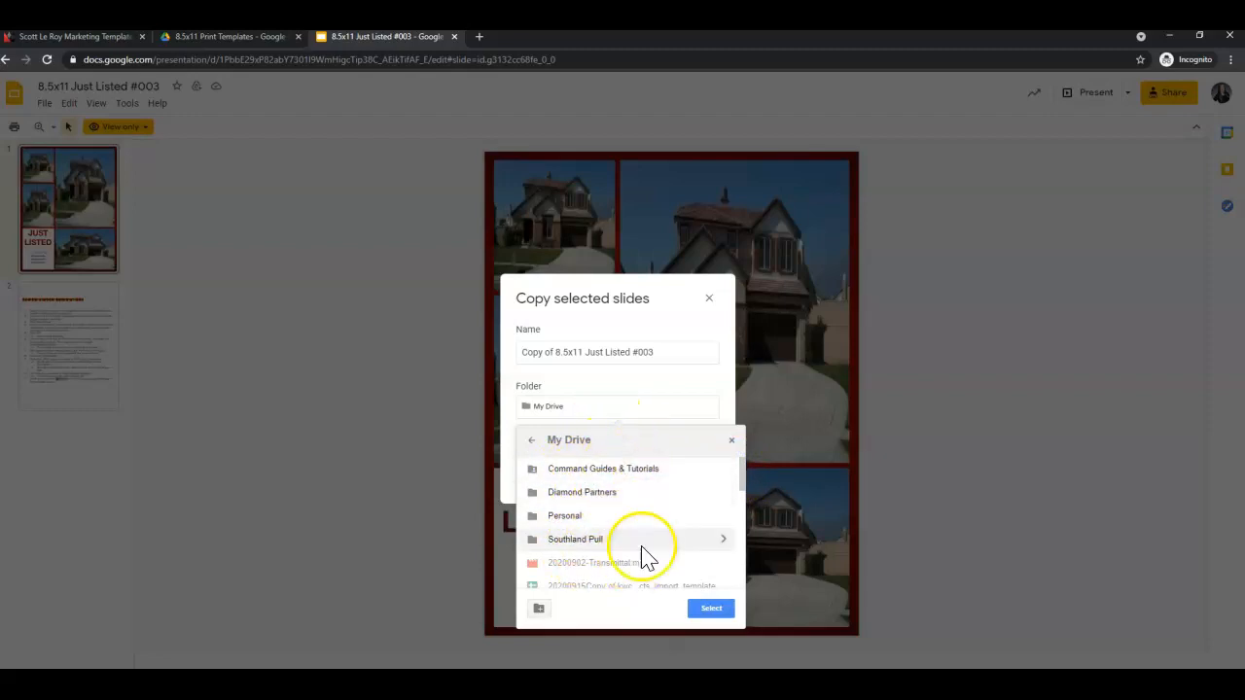
left_click(531, 439)
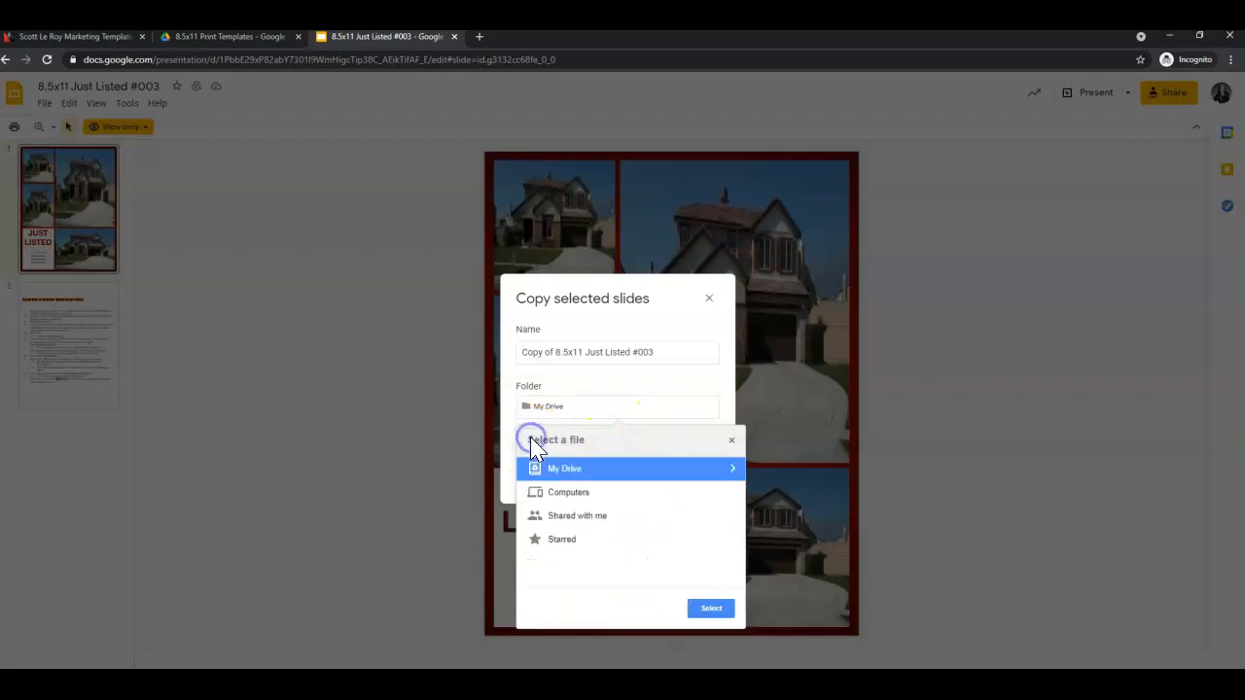
left_click(713, 609)
Confirm the copy dialog to create and open 'Copy of 8.5x11 Just Listed #003'.
left_click(548, 411)
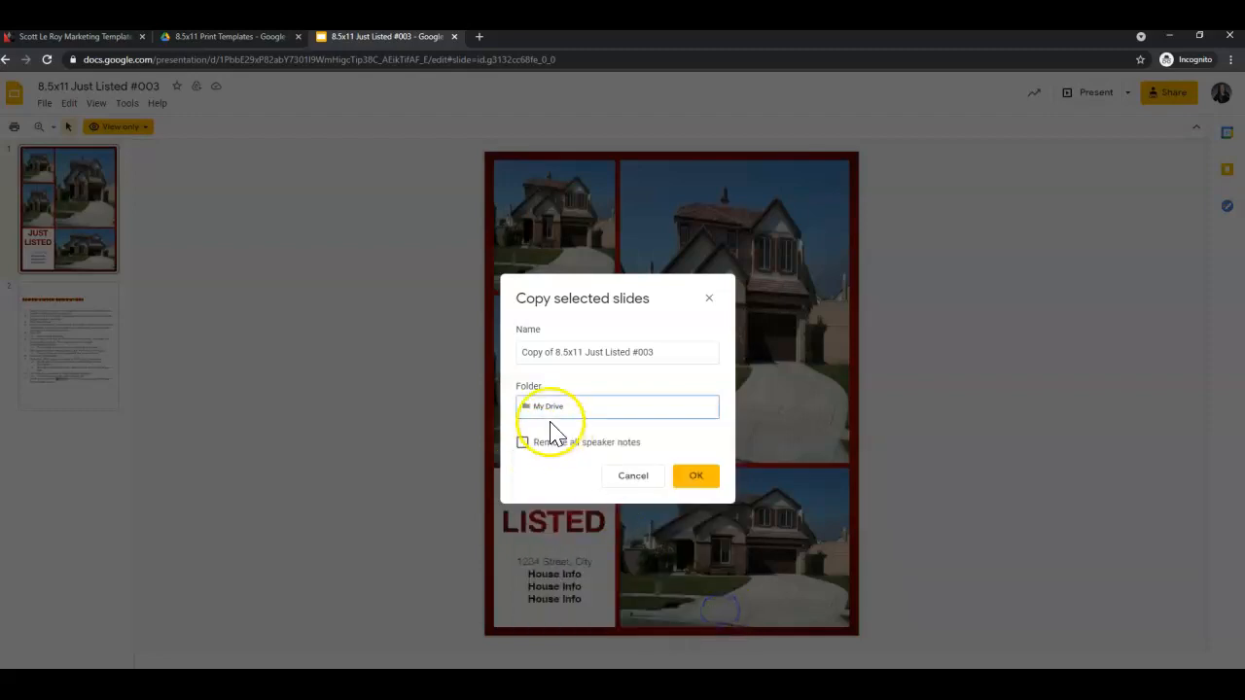
left_click(696, 476)
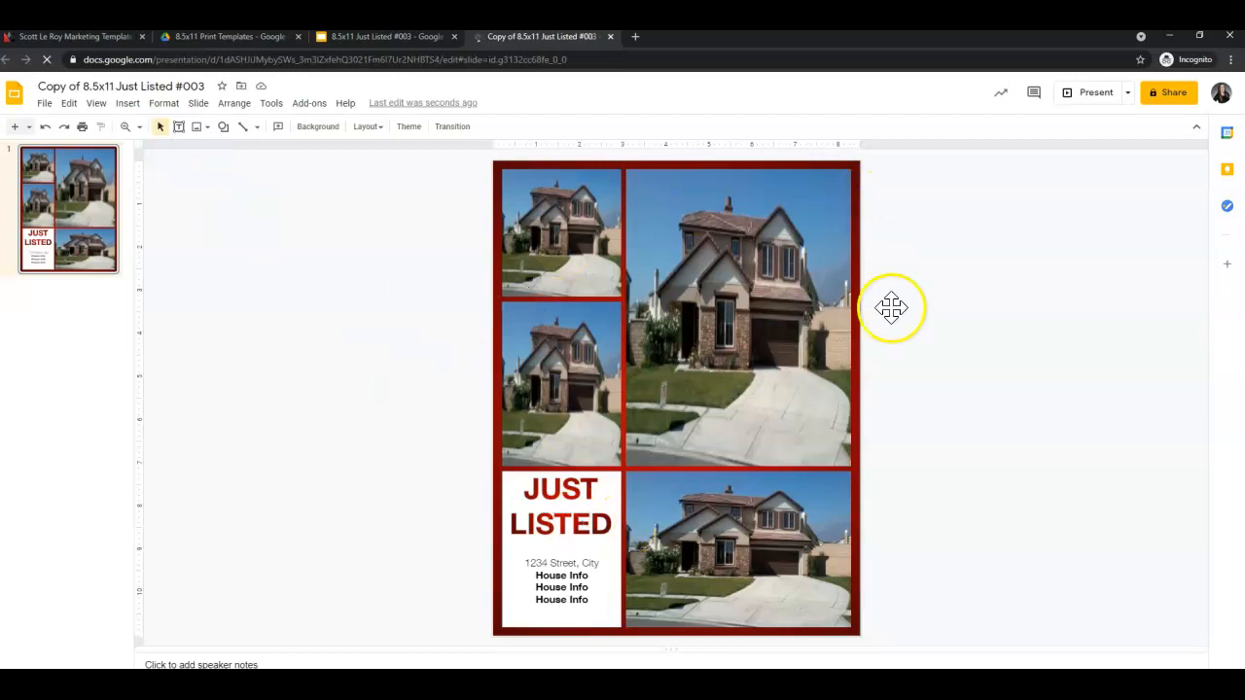
Select the large top-right house photo beside the JUST LISTED panel.
left_click(656, 498)
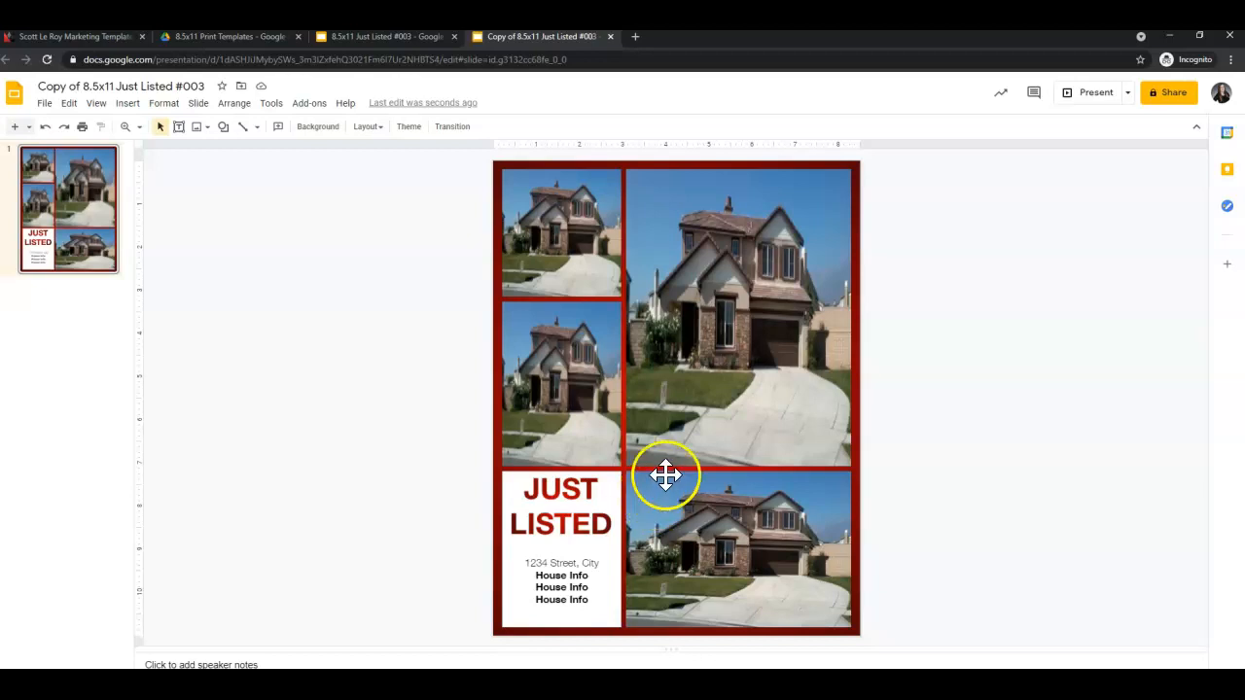
left_click(716, 361)
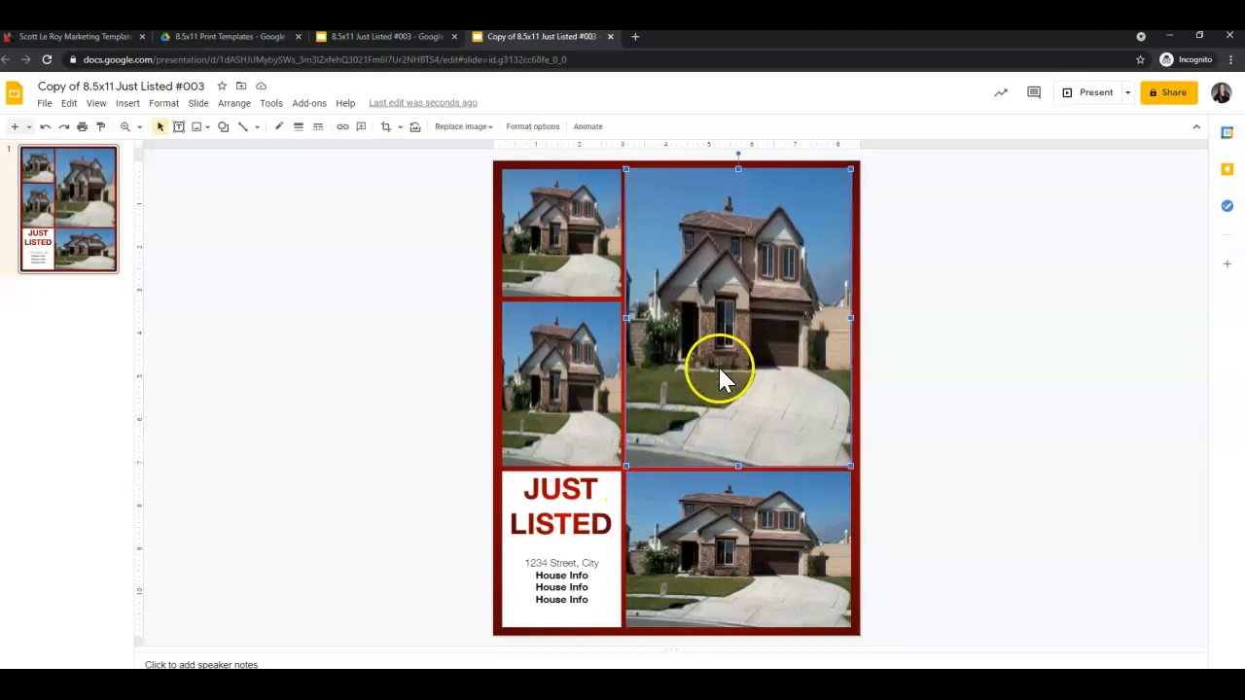
Replace the large top-right photo with a web-searched 'house' image showing a house at dusk.
left_click(480, 130)
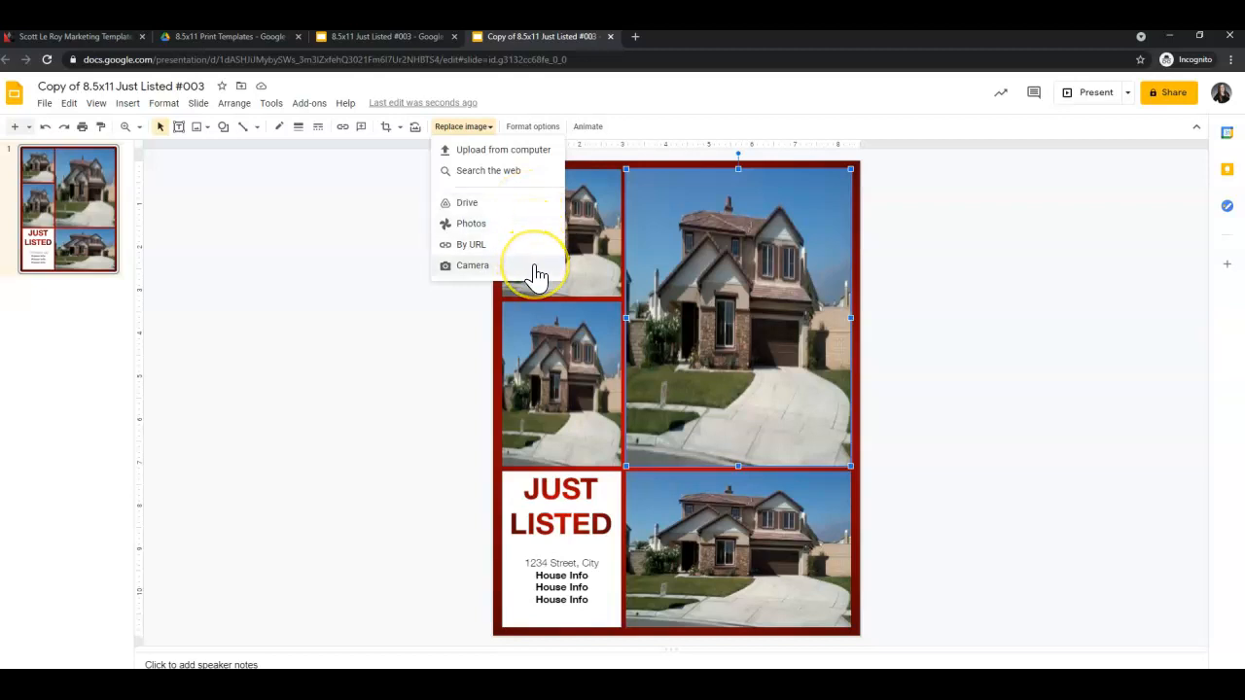
left_click(531, 172)
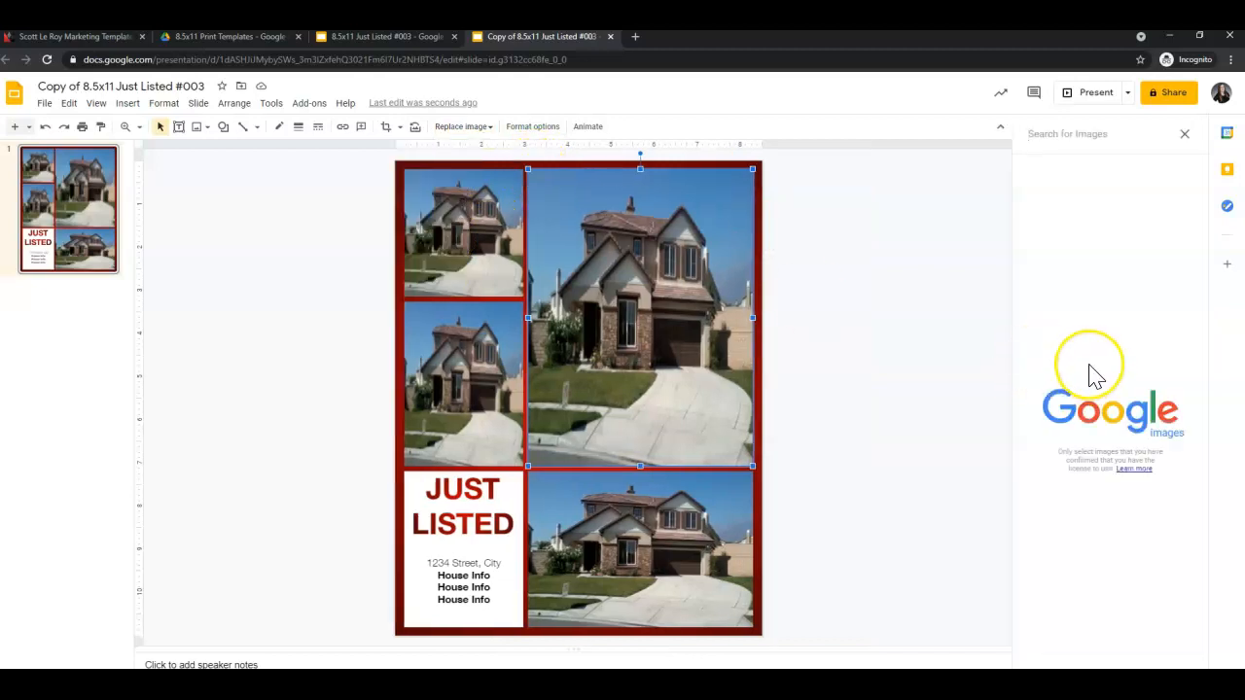
type("house")
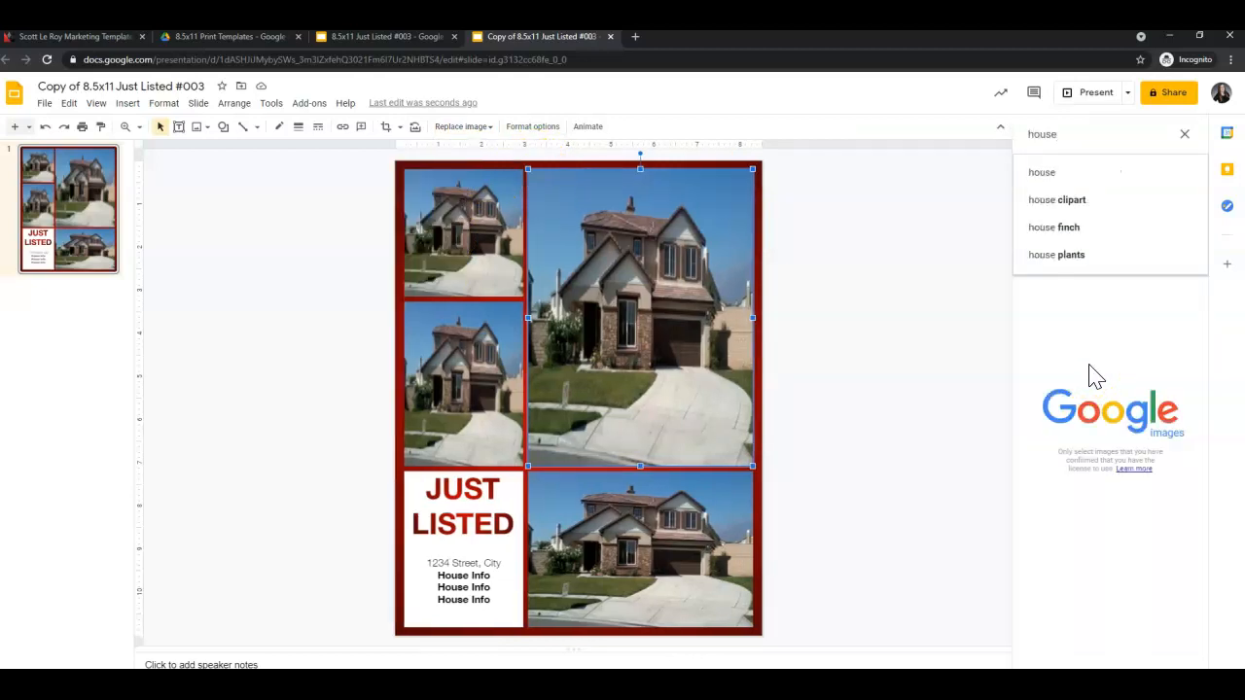
key("Return")
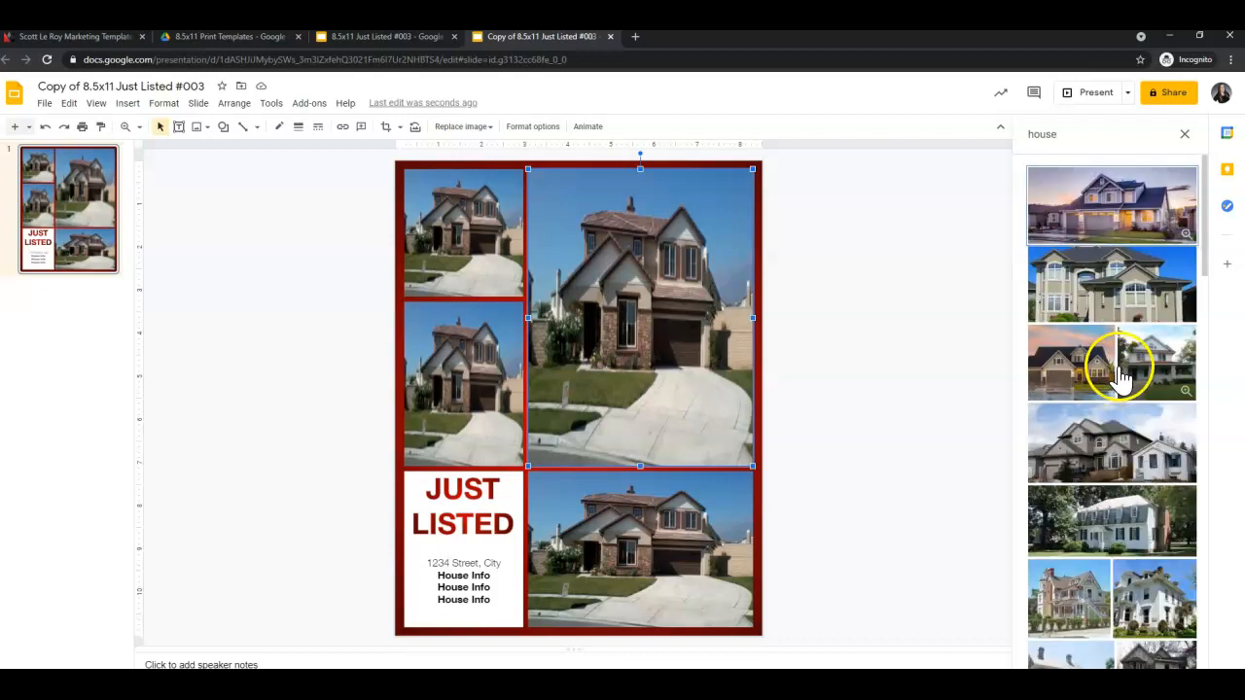
left_click(1074, 377)
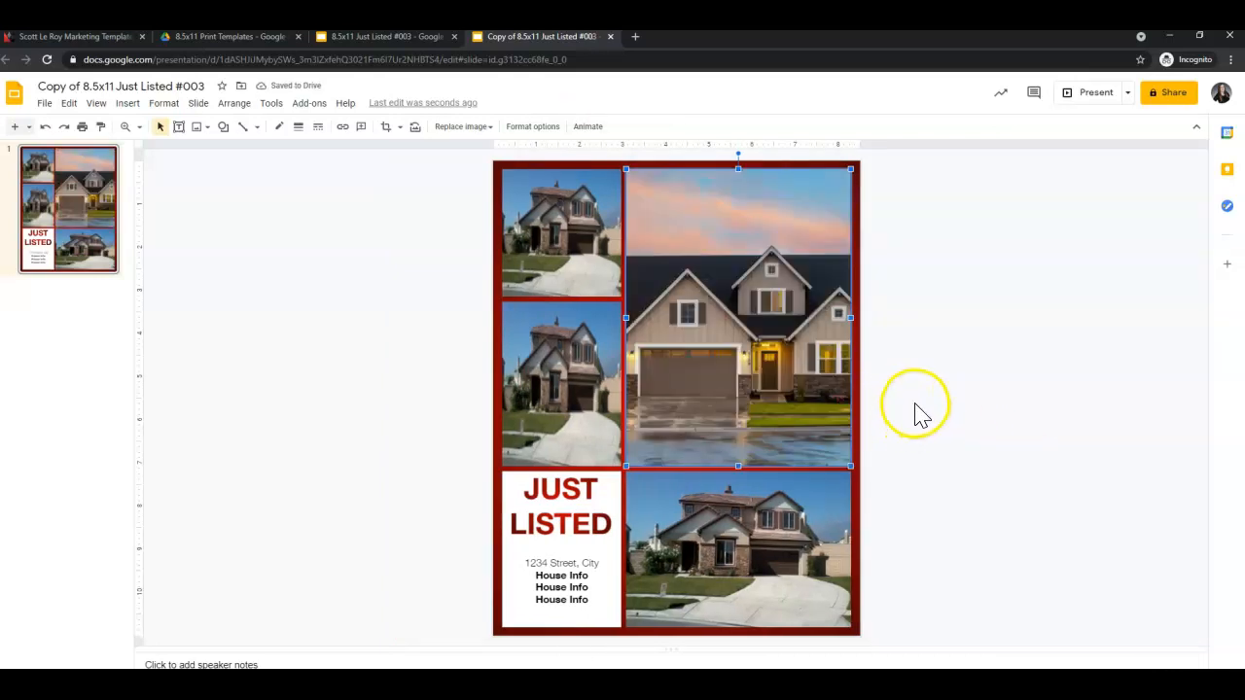
left_click(753, 537)
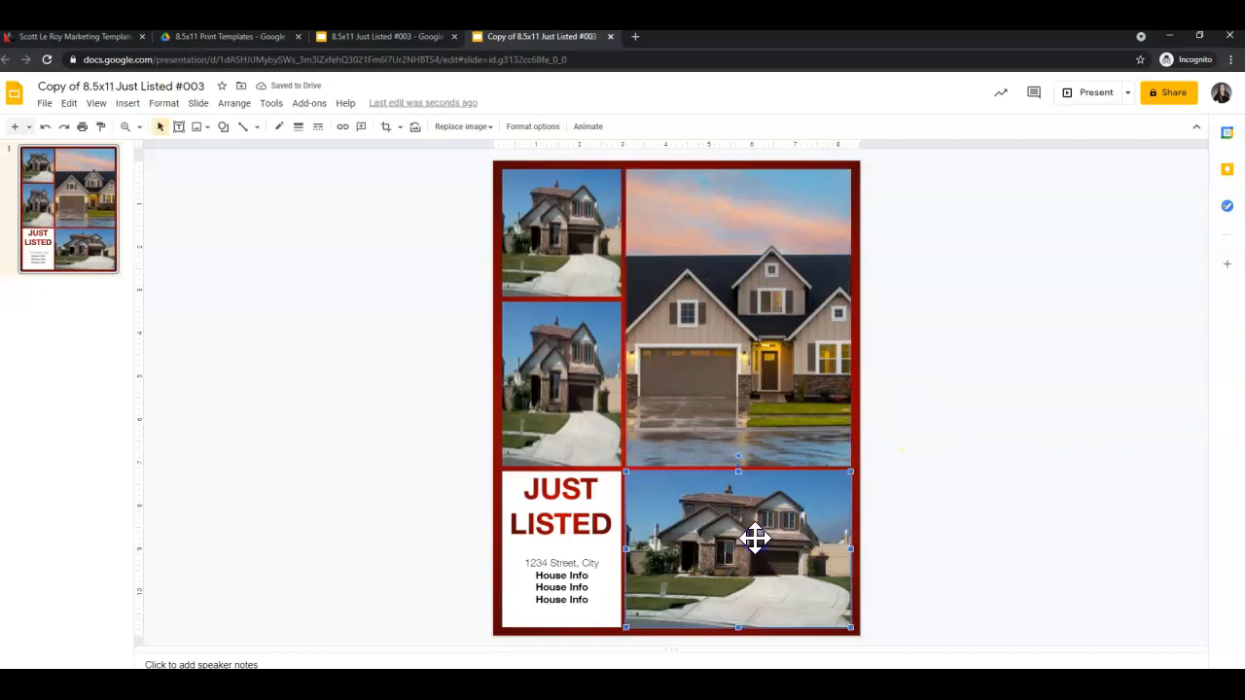
Replace the bottom-right photo with the first web-searched 'kitchen' image.
left_click(457, 130)
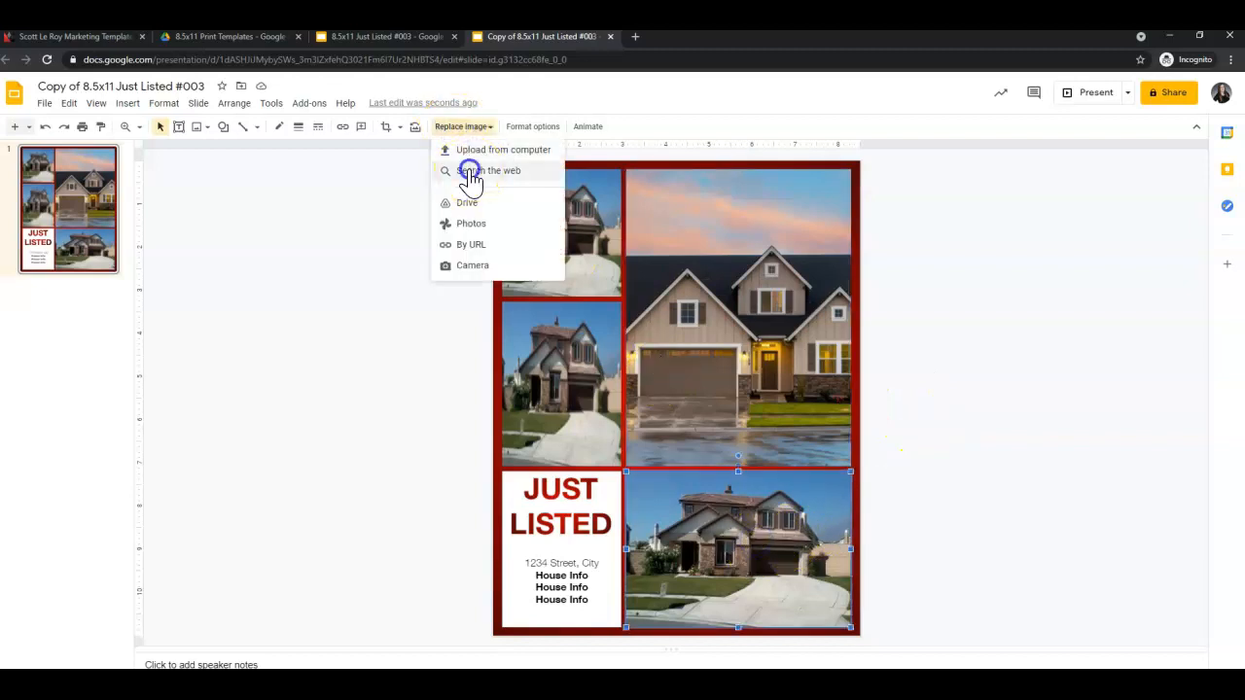
left_click(468, 167)
left_click_drag(1098, 133, 959, 125)
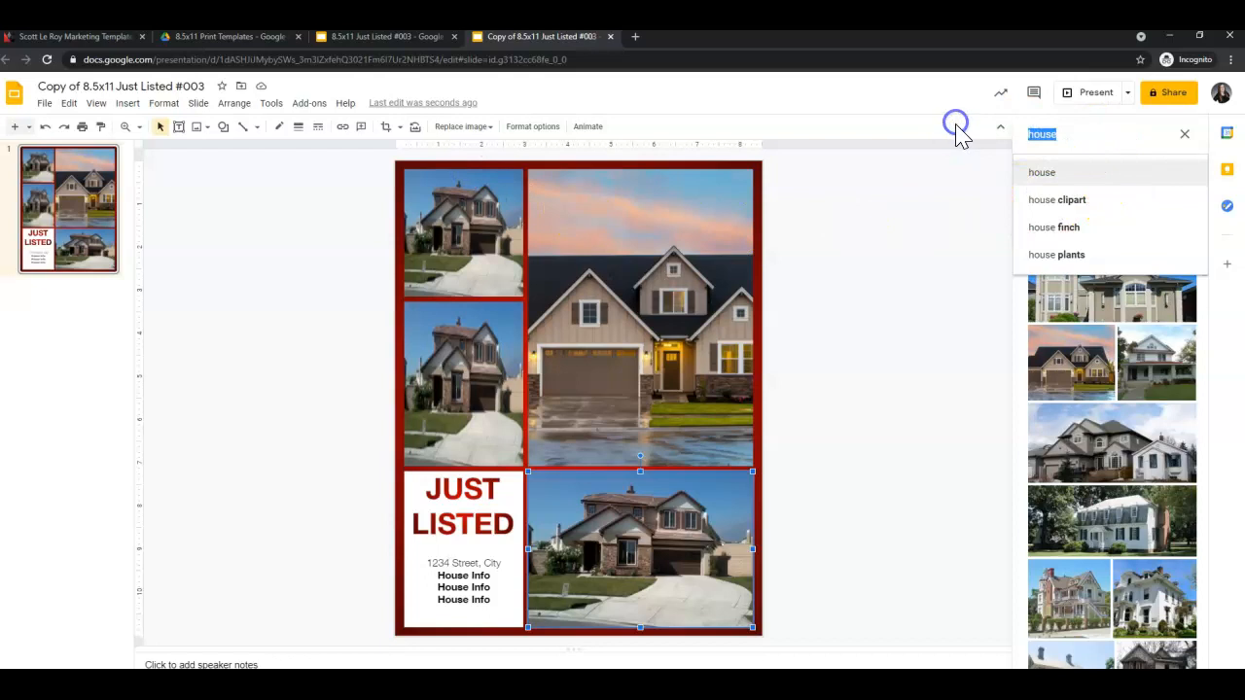
type("kitchen")
key("Return")
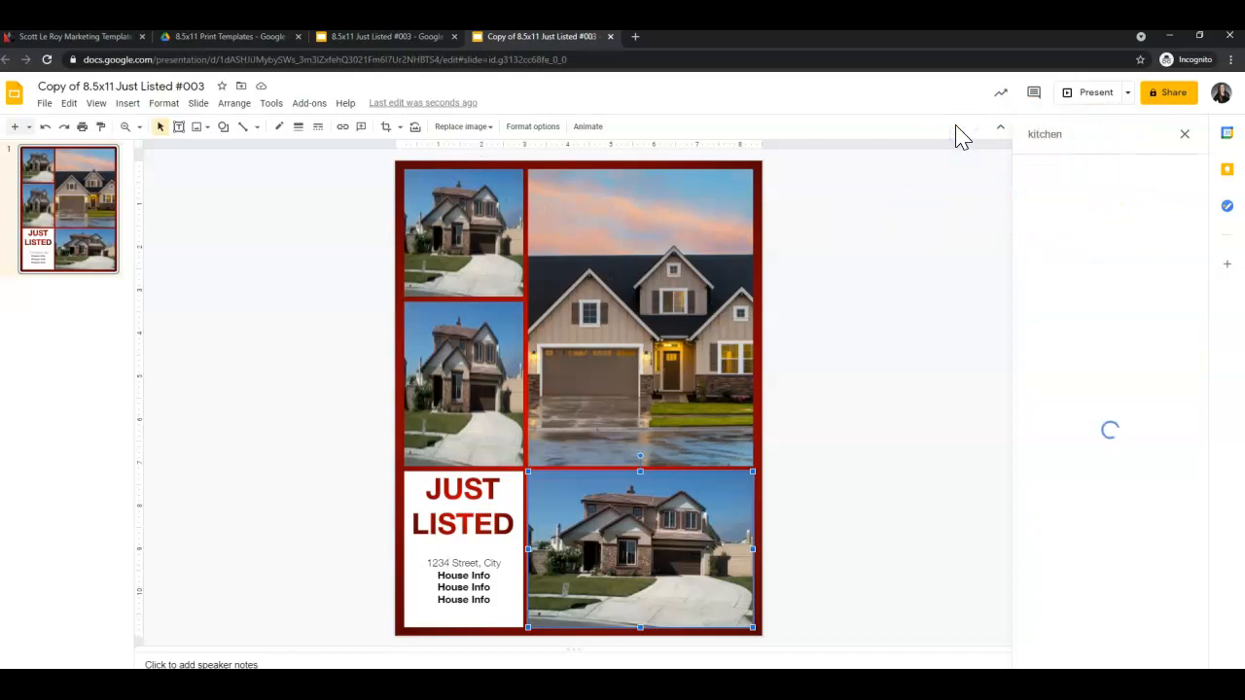
left_click(1138, 211)
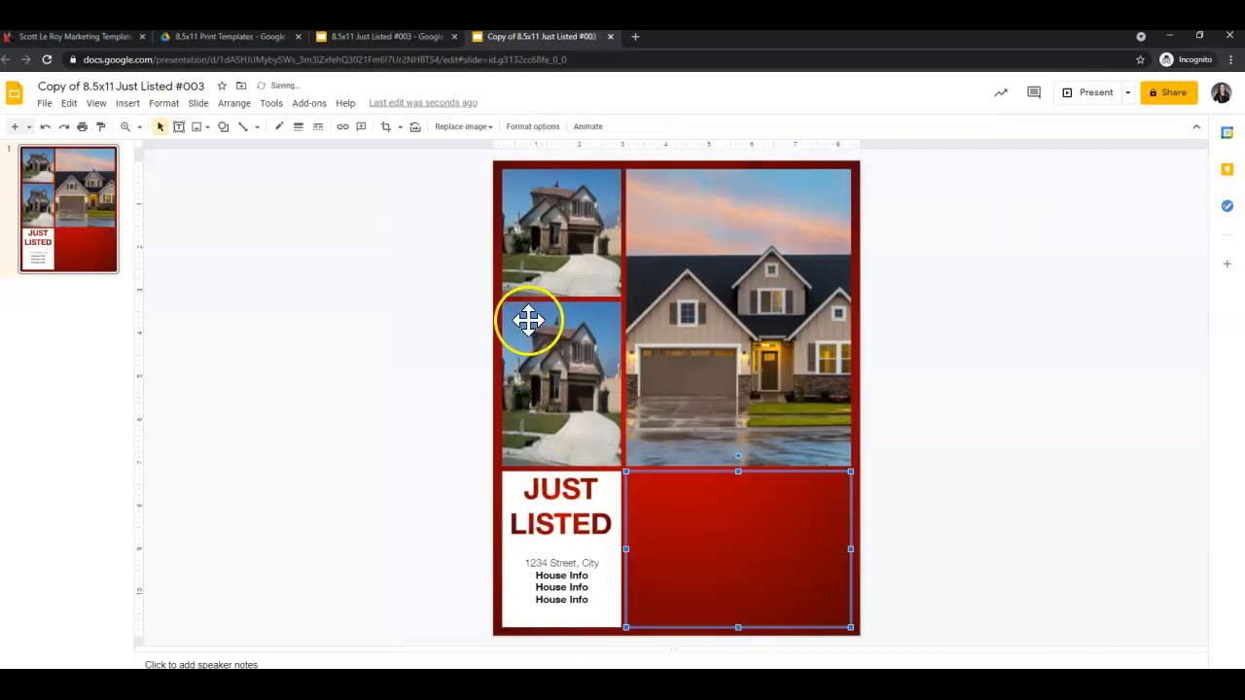
Search the web for 'living room' images to replace the top-left house photo.
left_click(559, 228)
left_click(462, 126)
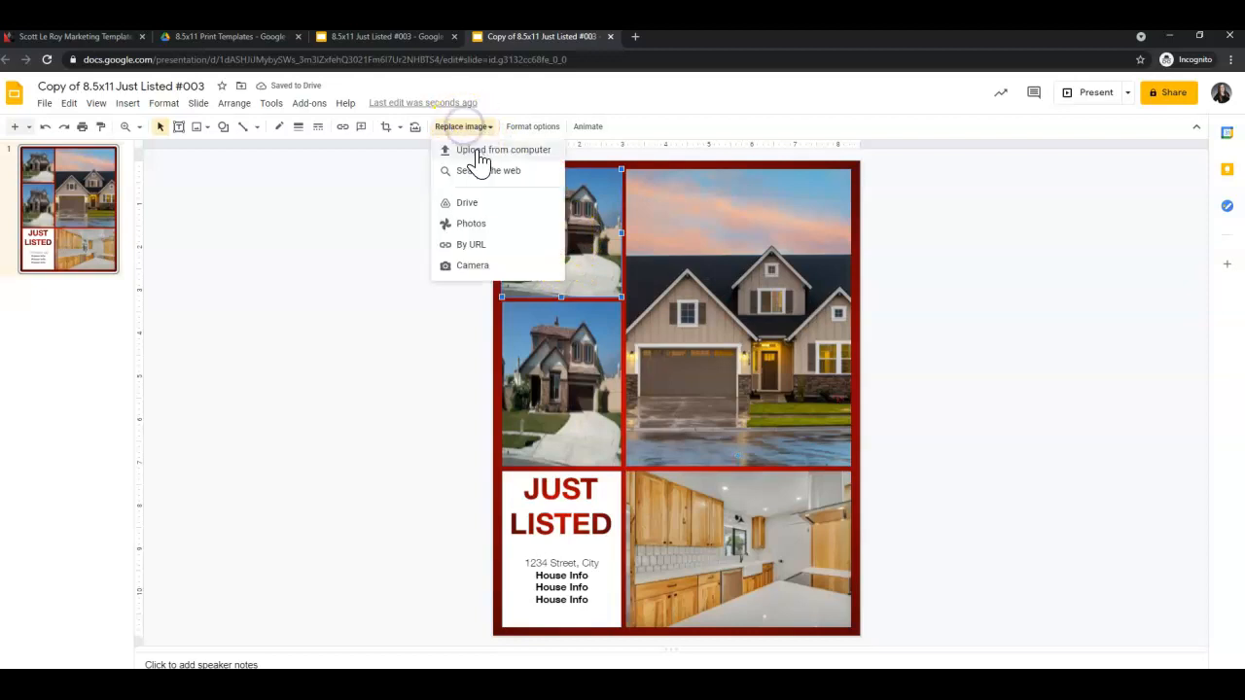
left_click(479, 167)
left_click(1098, 133)
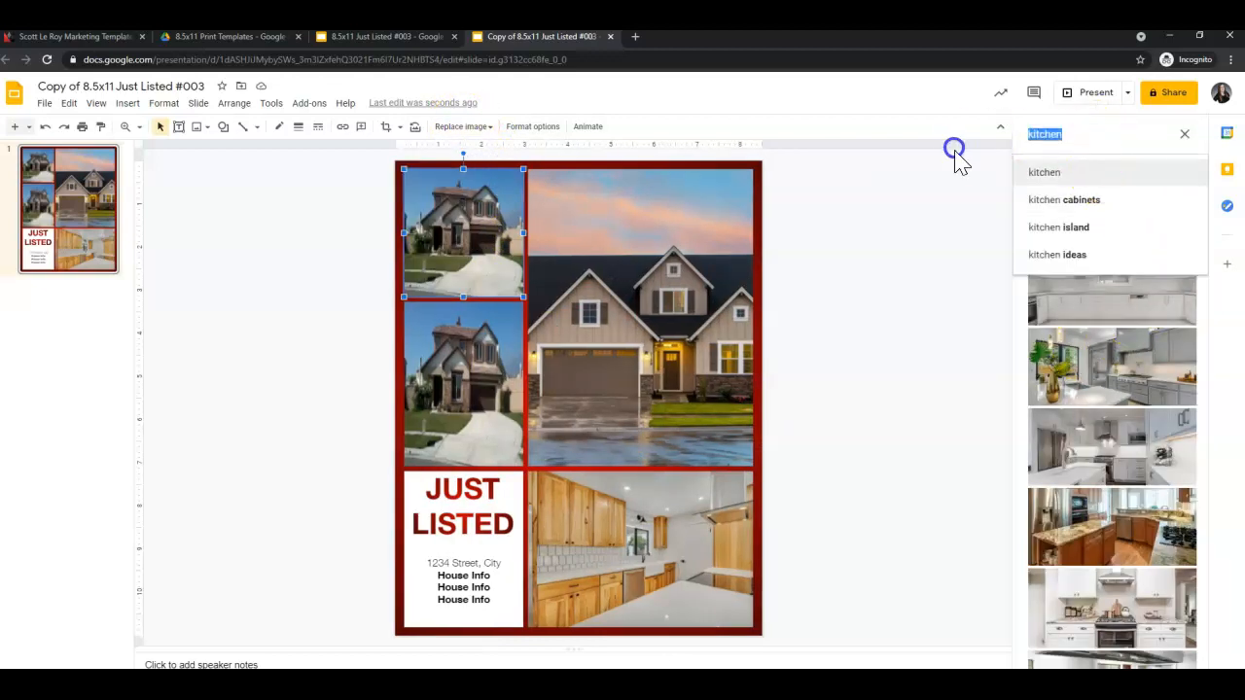
type("living room")
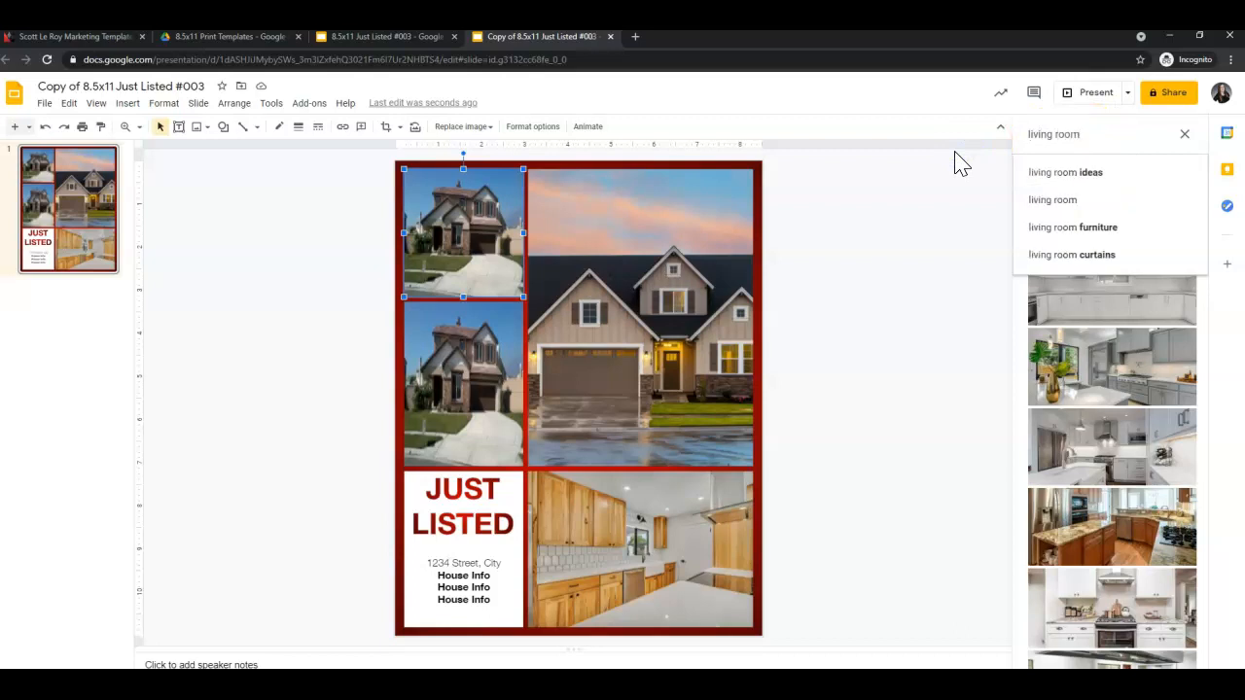
key("Return")
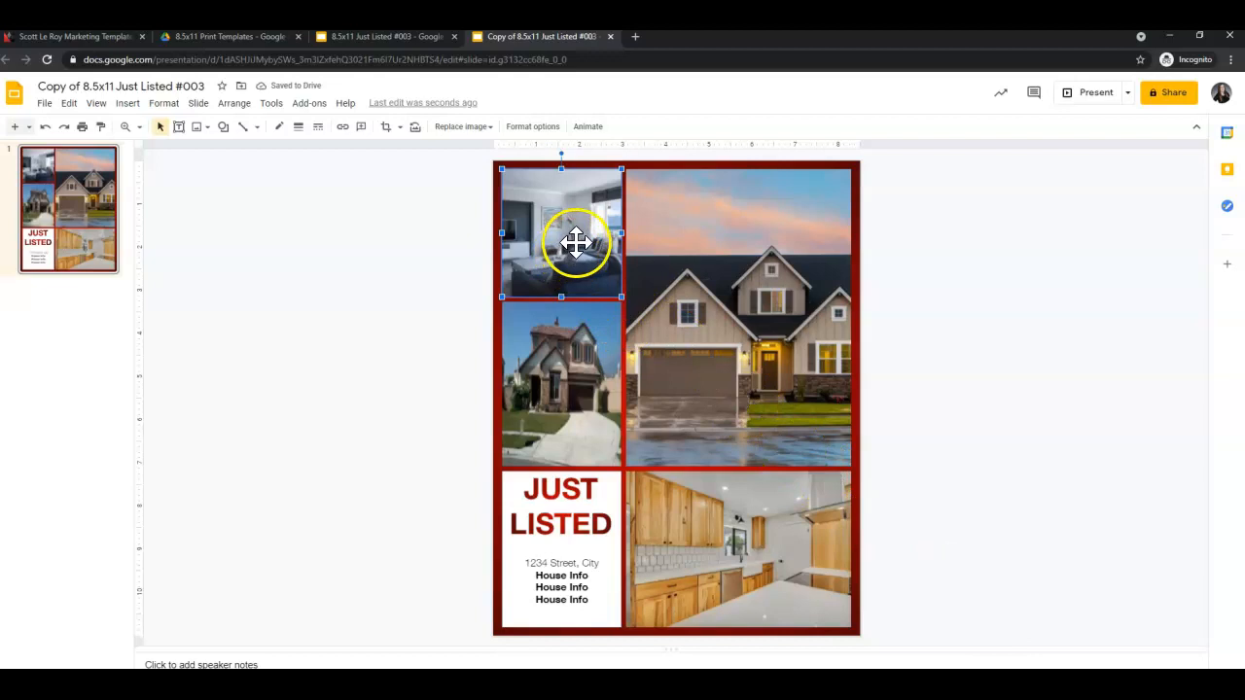
Replace the middle-left house photo with a backyard picture from a web image search.
right_click(561, 368)
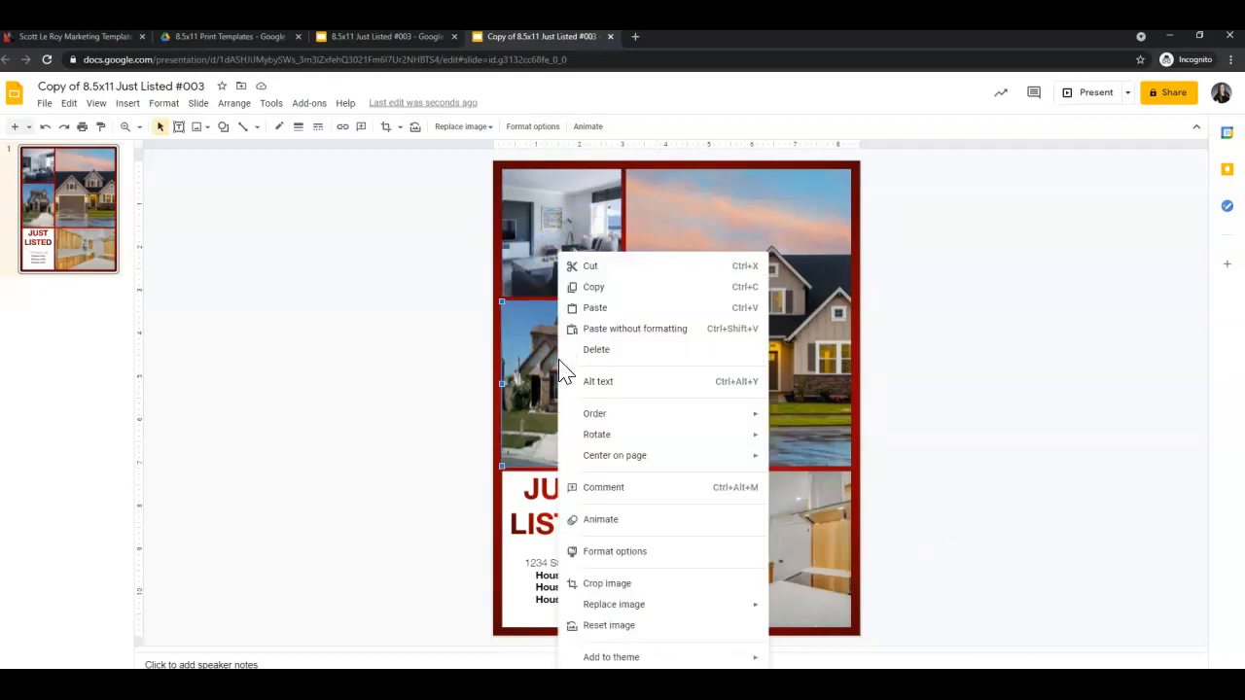
mouse_move(744, 619)
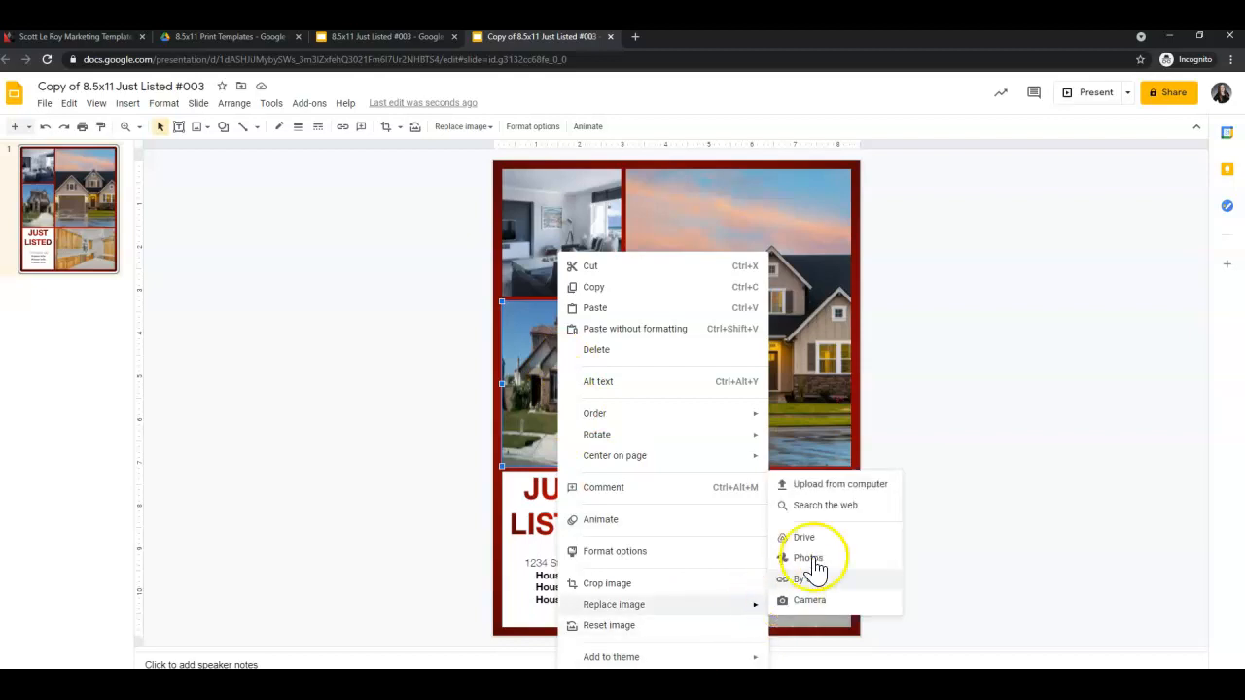
left_click(868, 507)
triple_click(1031, 136)
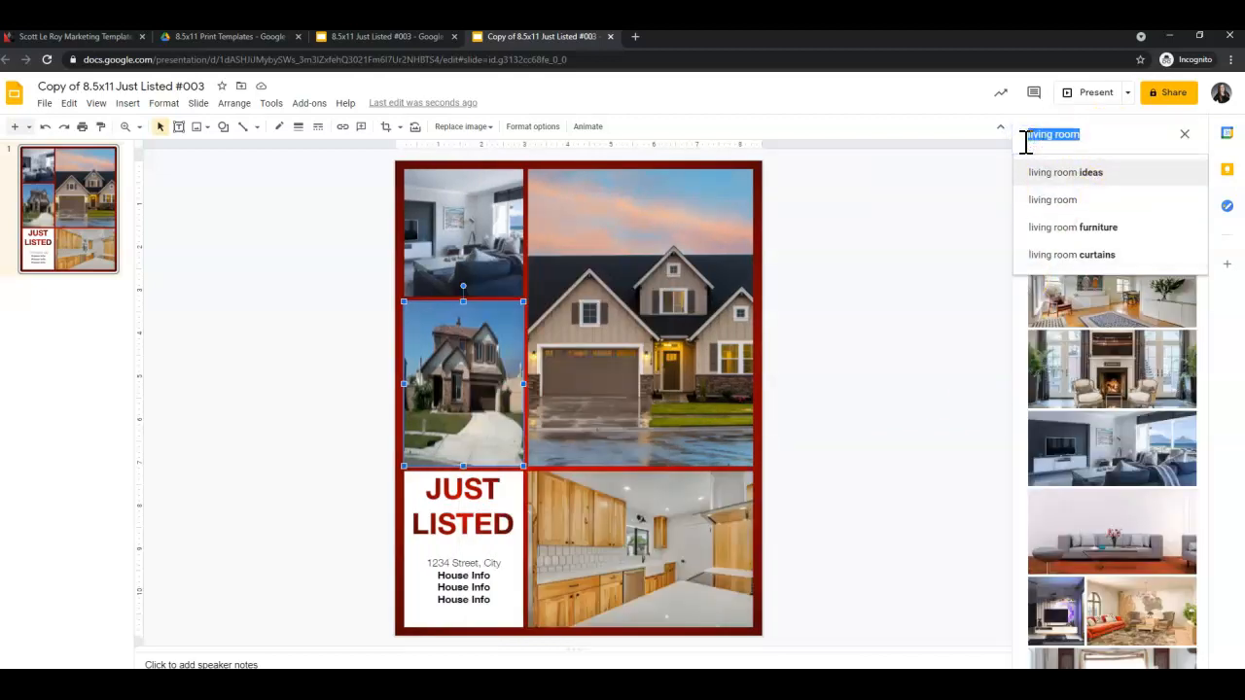
type("black")
type("rd")
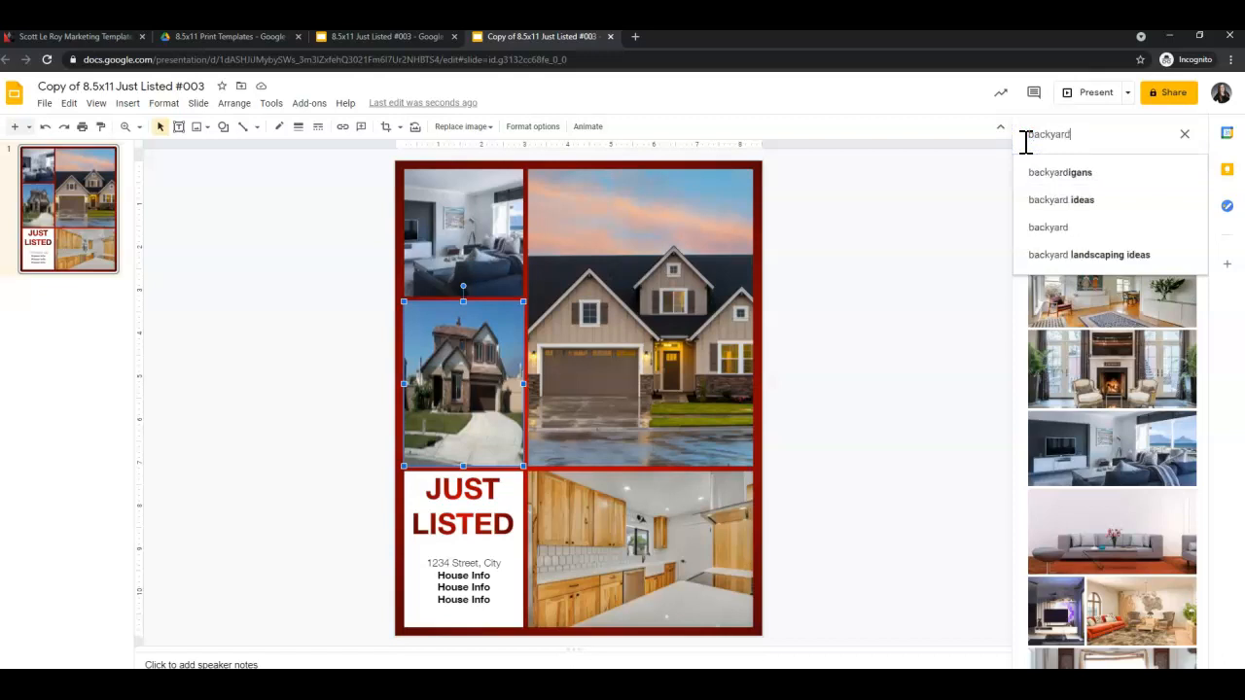
key("Return")
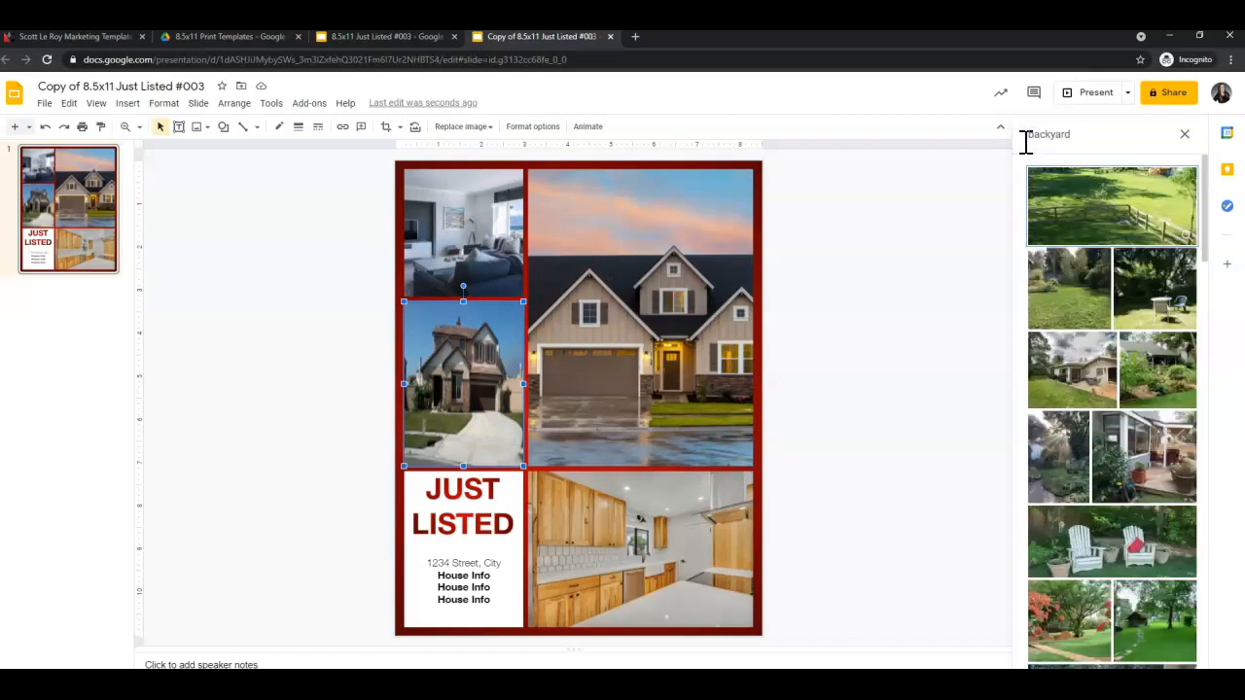
left_click(1074, 384)
left_click(1167, 646)
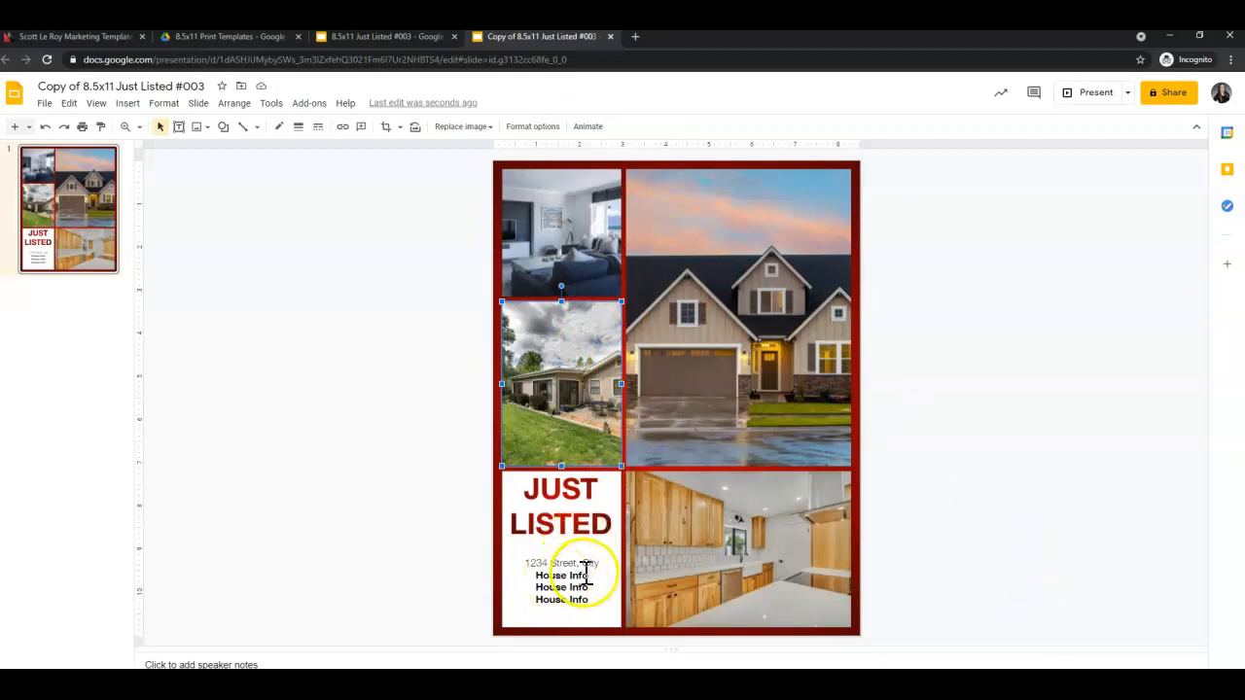
Zoom in on the '1234 Street, City' address and House Info text block.
left_click(546, 572)
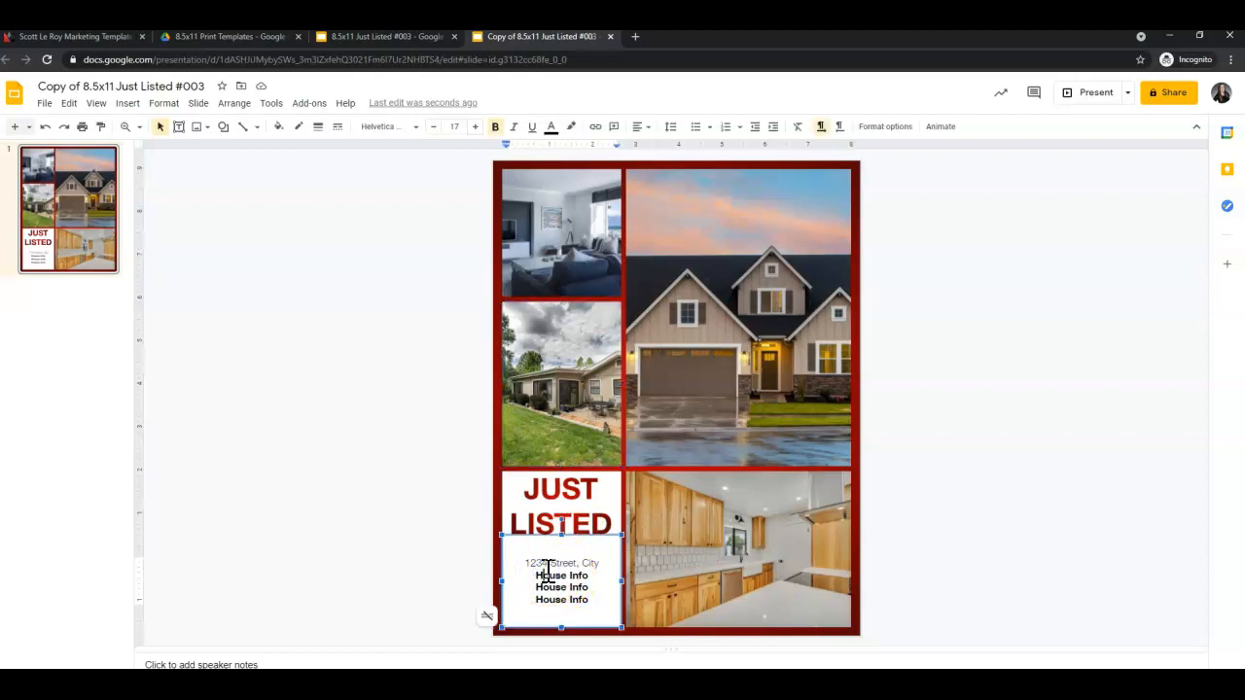
left_click(569, 579)
left_click(134, 129)
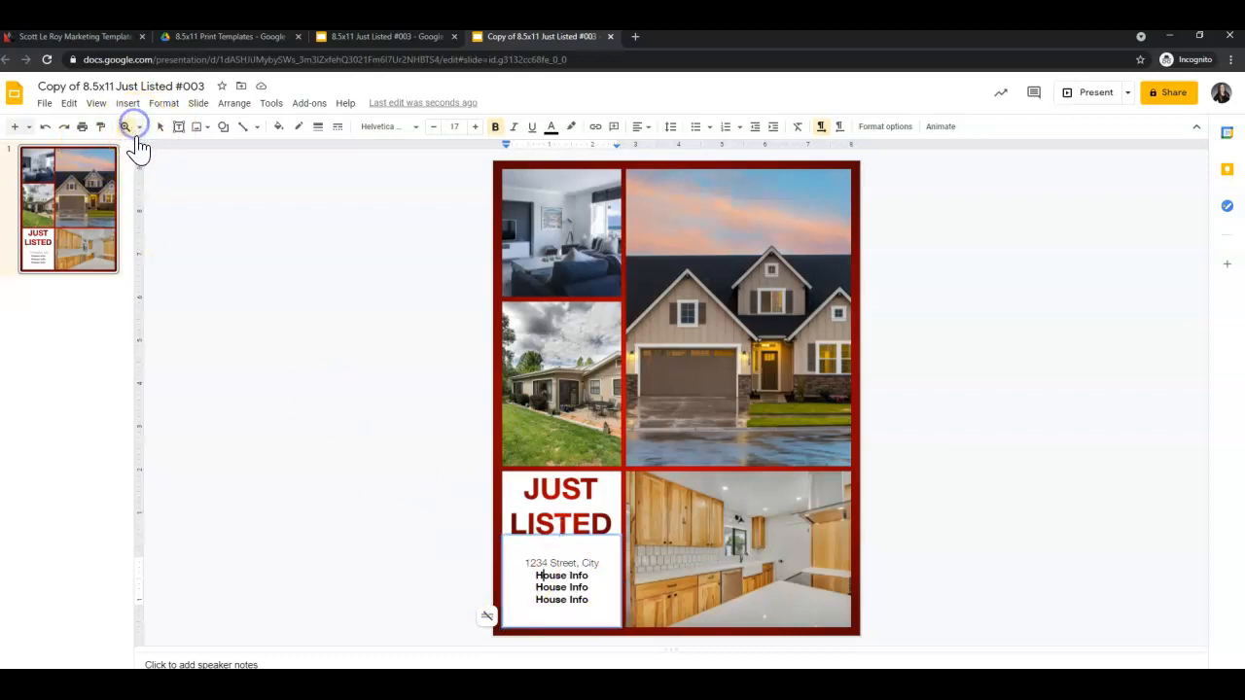
left_click(139, 127)
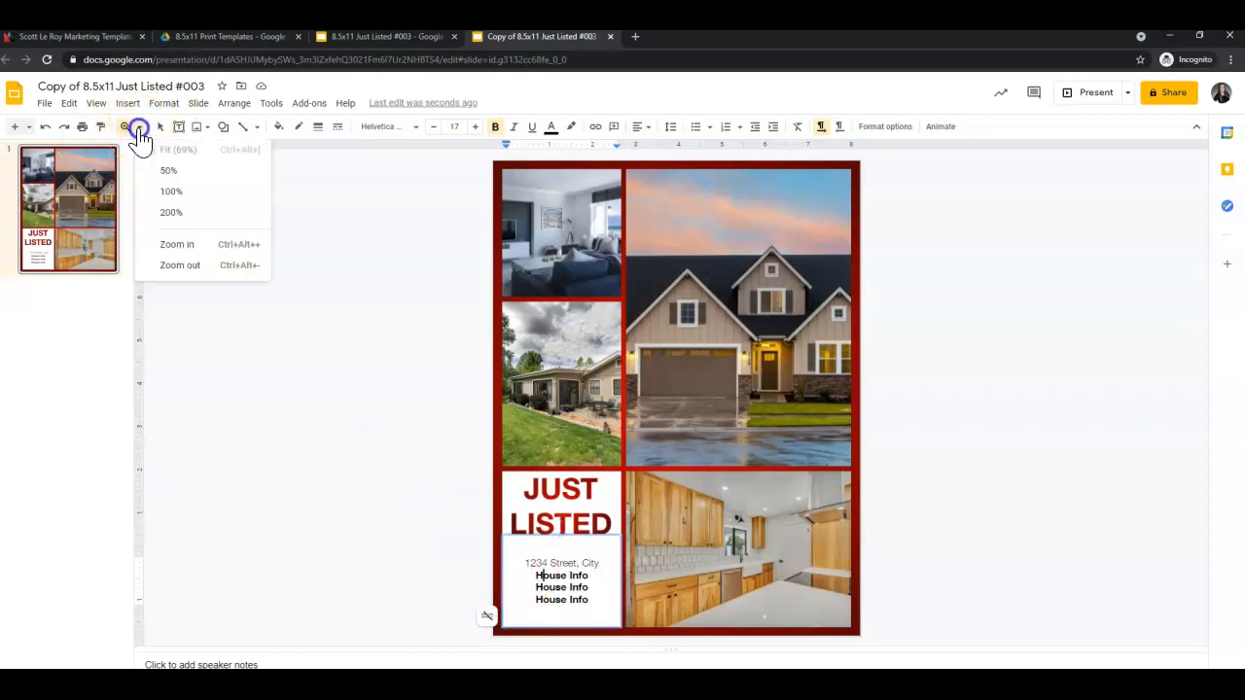
left_click(181, 247)
scroll(430, 431, "down", 2)
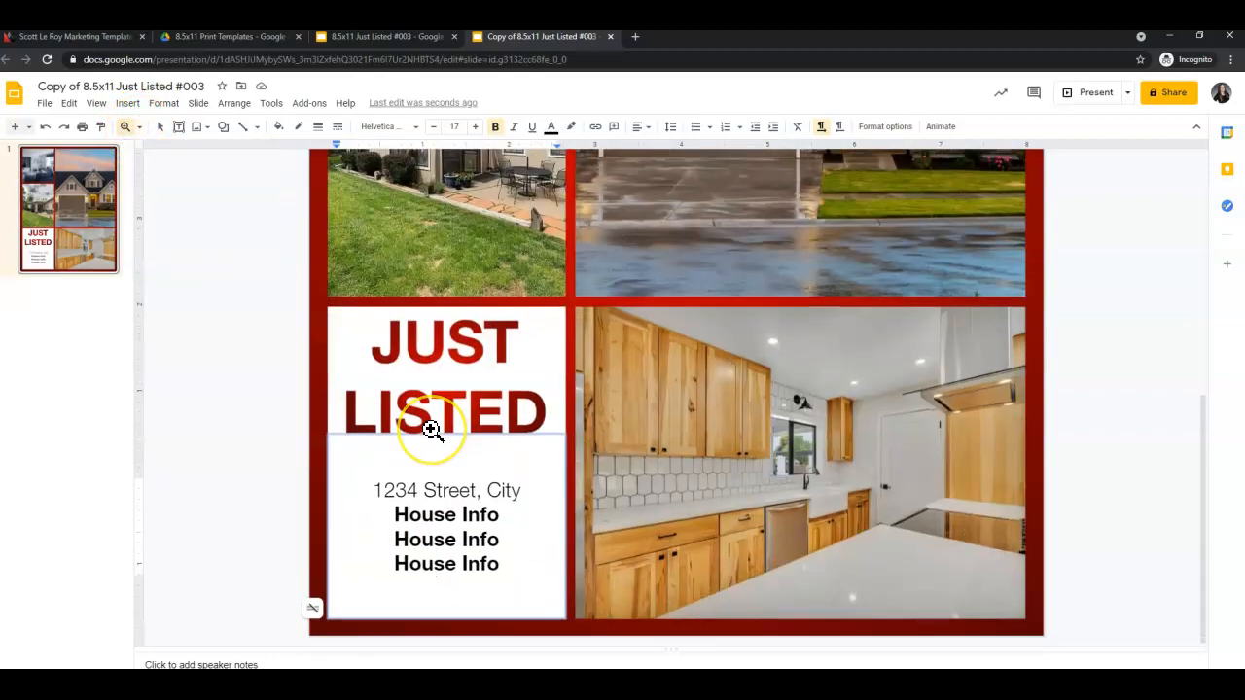
left_click(378, 490)
scroll(445, 515, "down", 2)
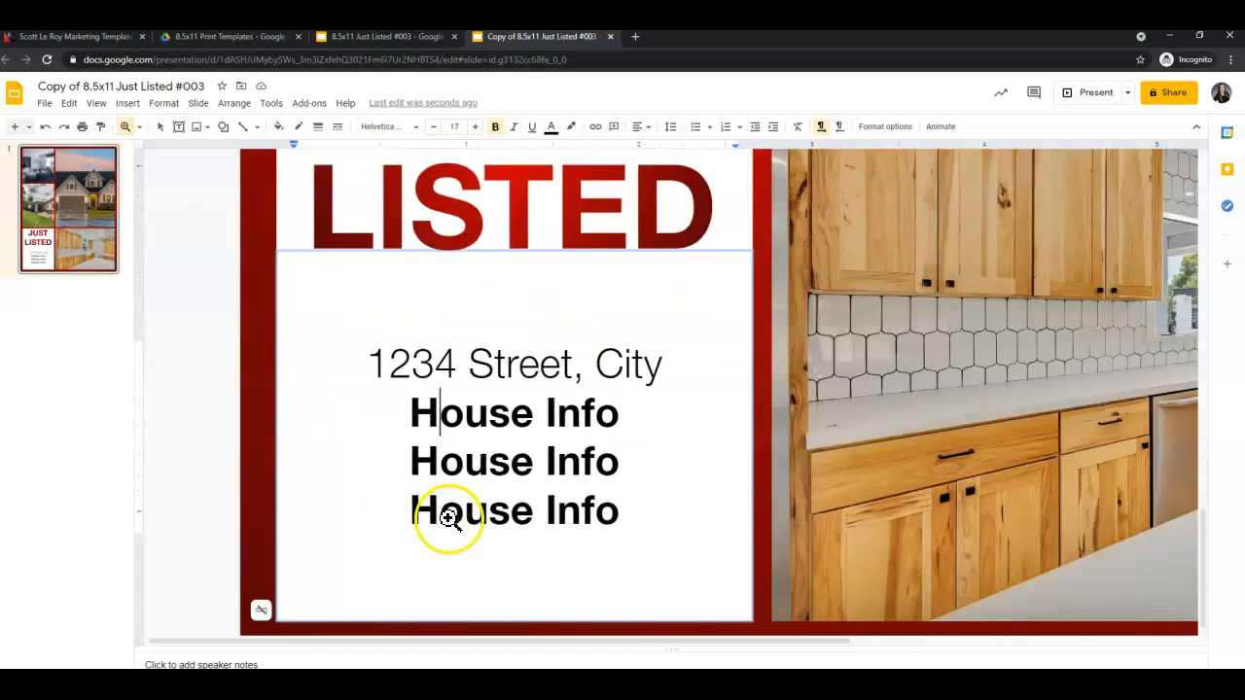
left_click(124, 127)
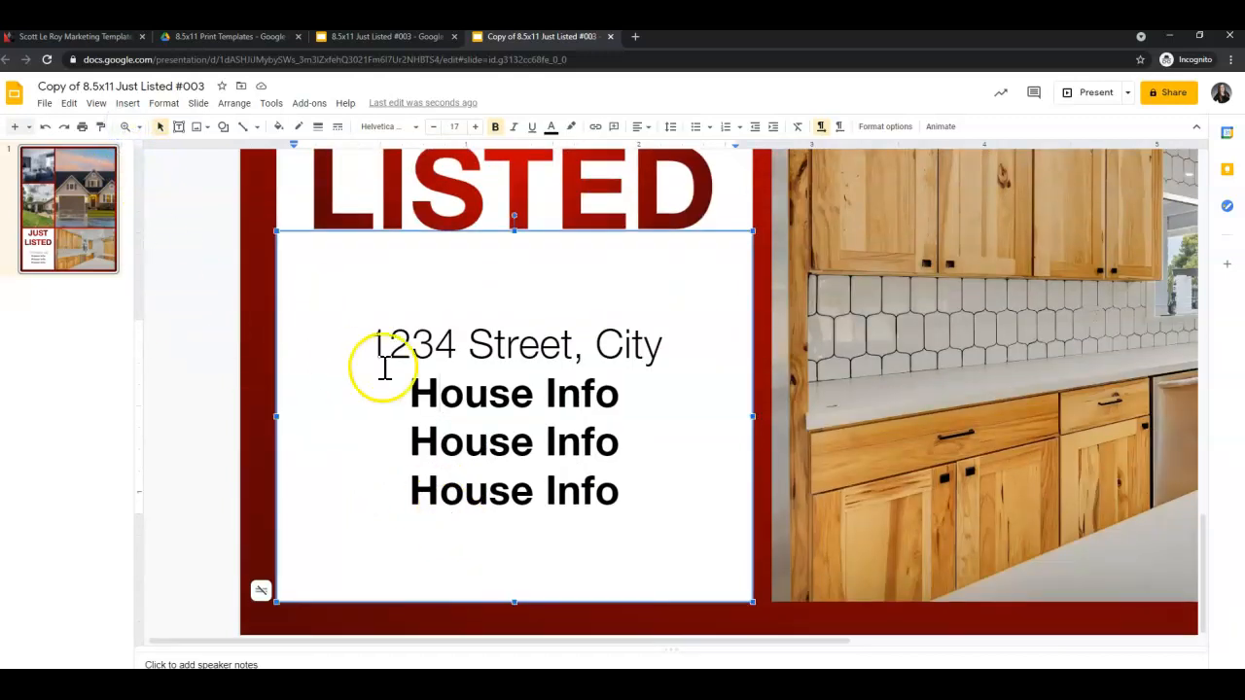
left_click_drag(380, 344, 570, 352)
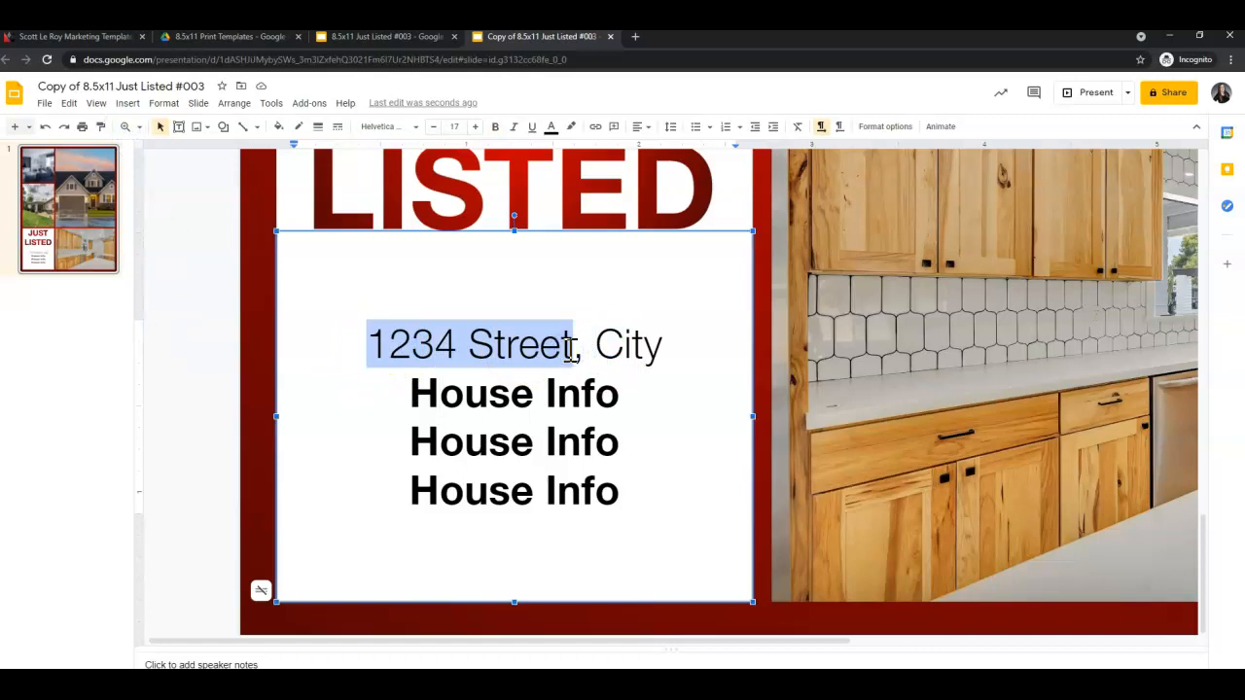
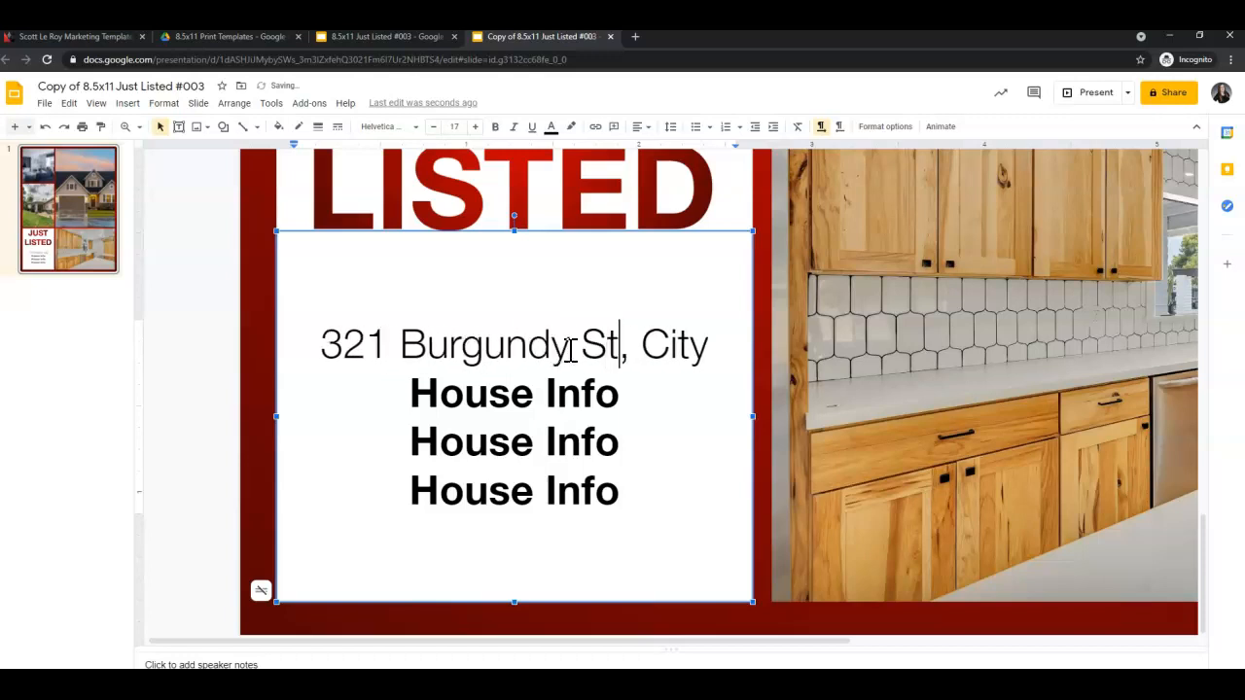
double_click(673, 352)
type("Orledn")
key("BackSpace")
key("BackSpace")
key("BackSpace")
type("a")
key("BackSpace")
type("ando")
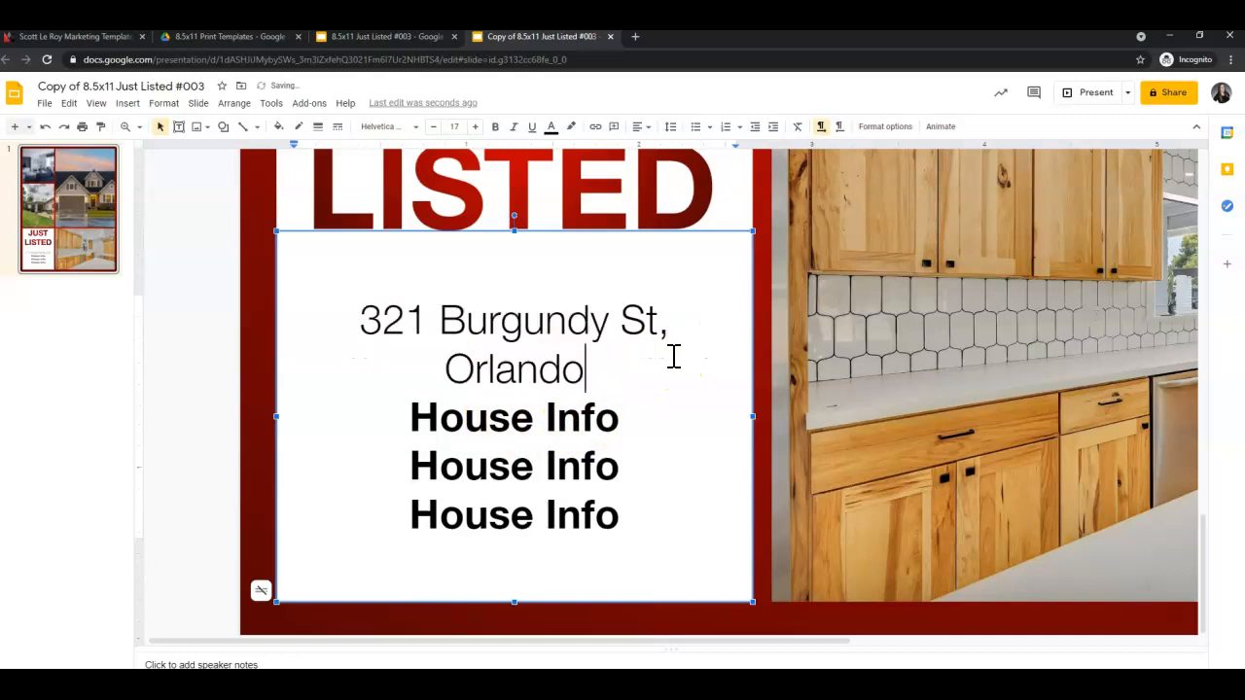
Replace the House Info lines with '3 Bed/2 Bath', '$499,950' and 'Open House 6/6'.
left_click(493, 416)
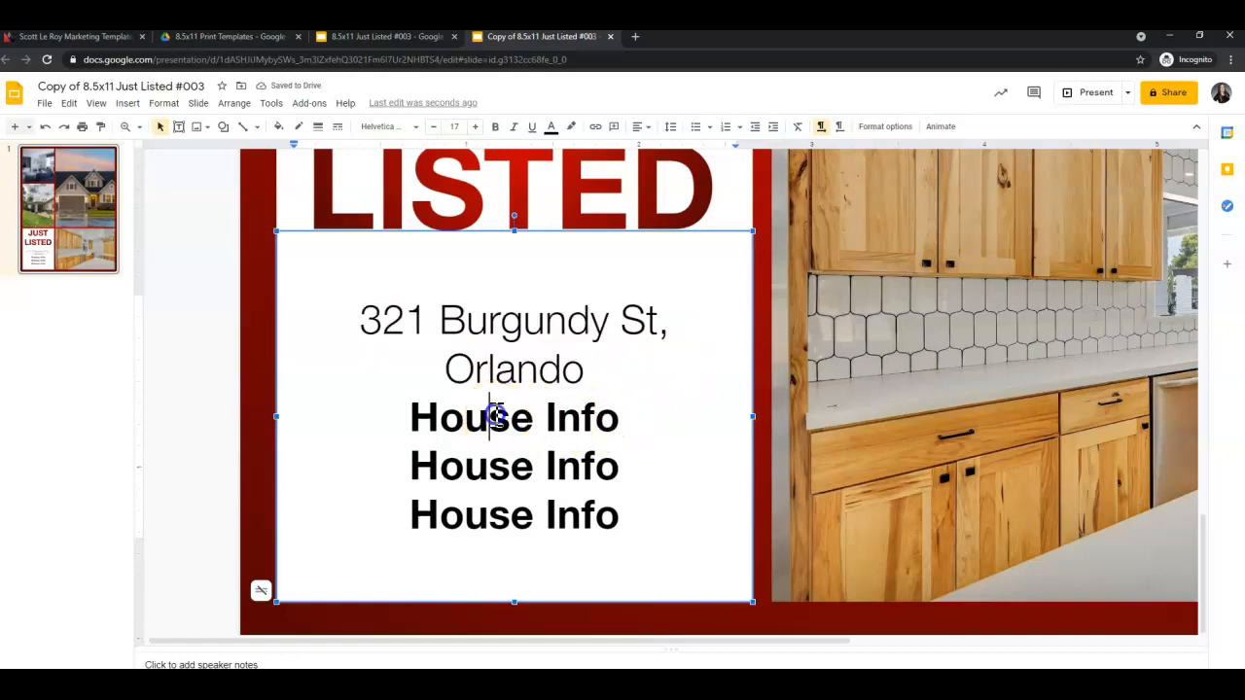
triple_click(496, 416)
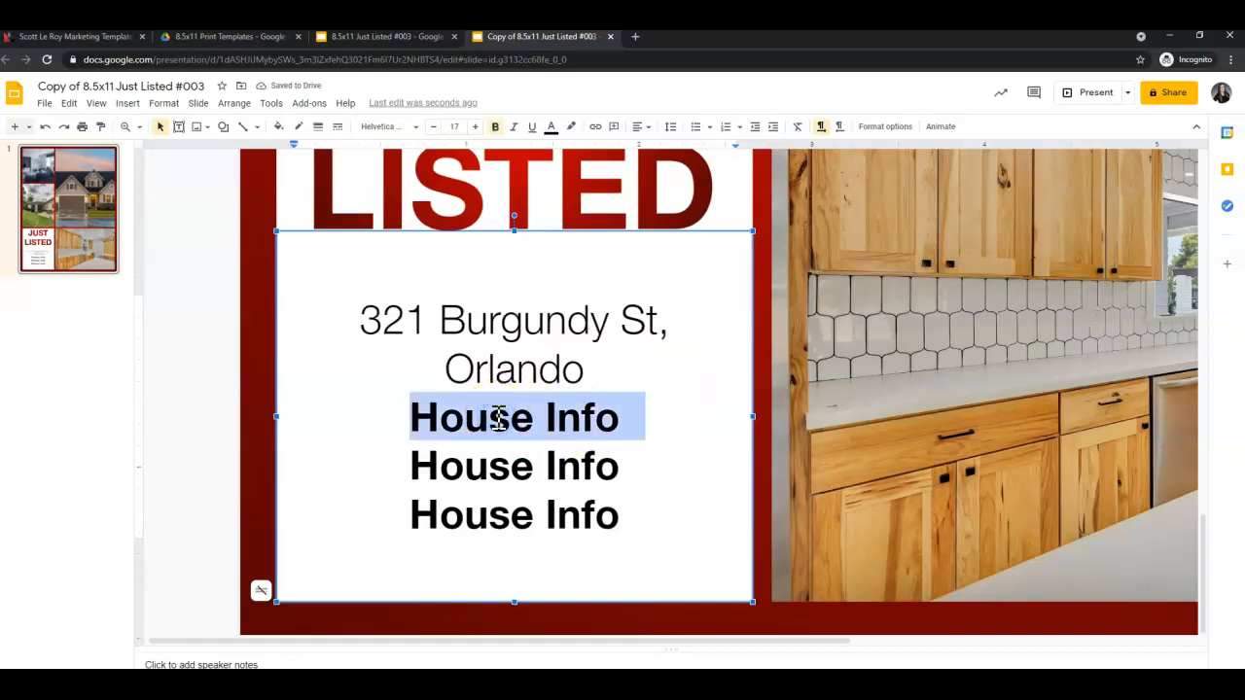
type("3 Bed/")
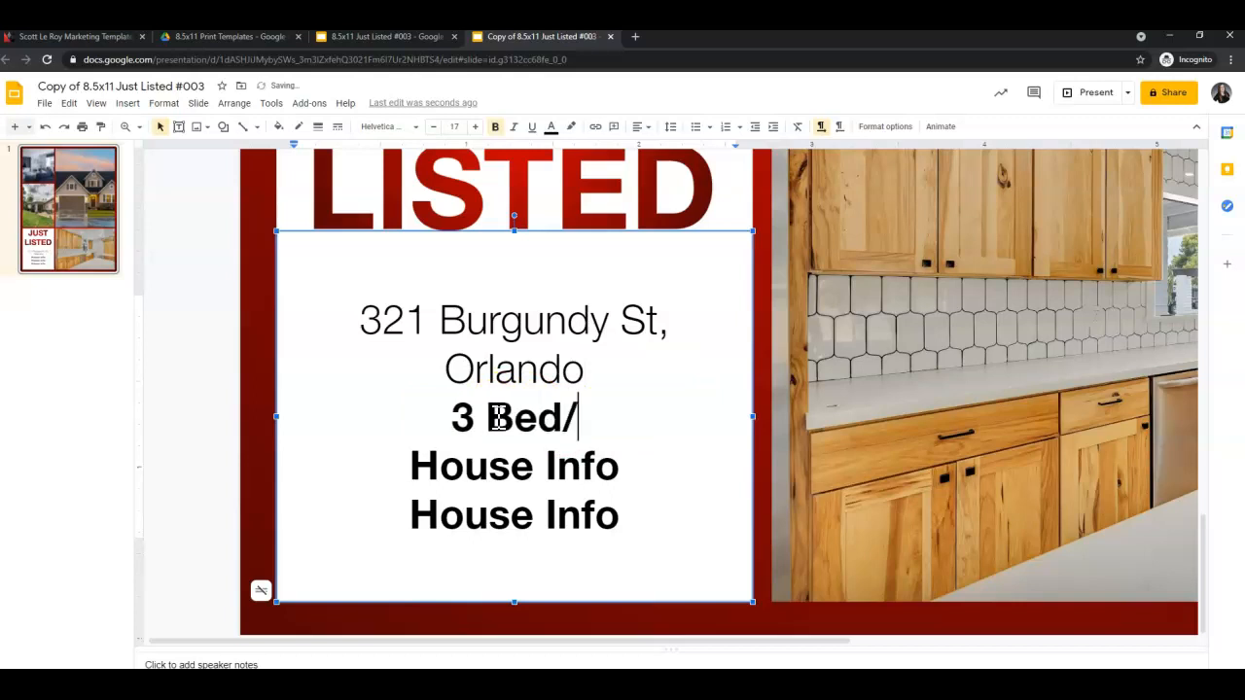
type("2 Bath")
left_click(466, 460)
left_click_drag(621, 471, 418, 468)
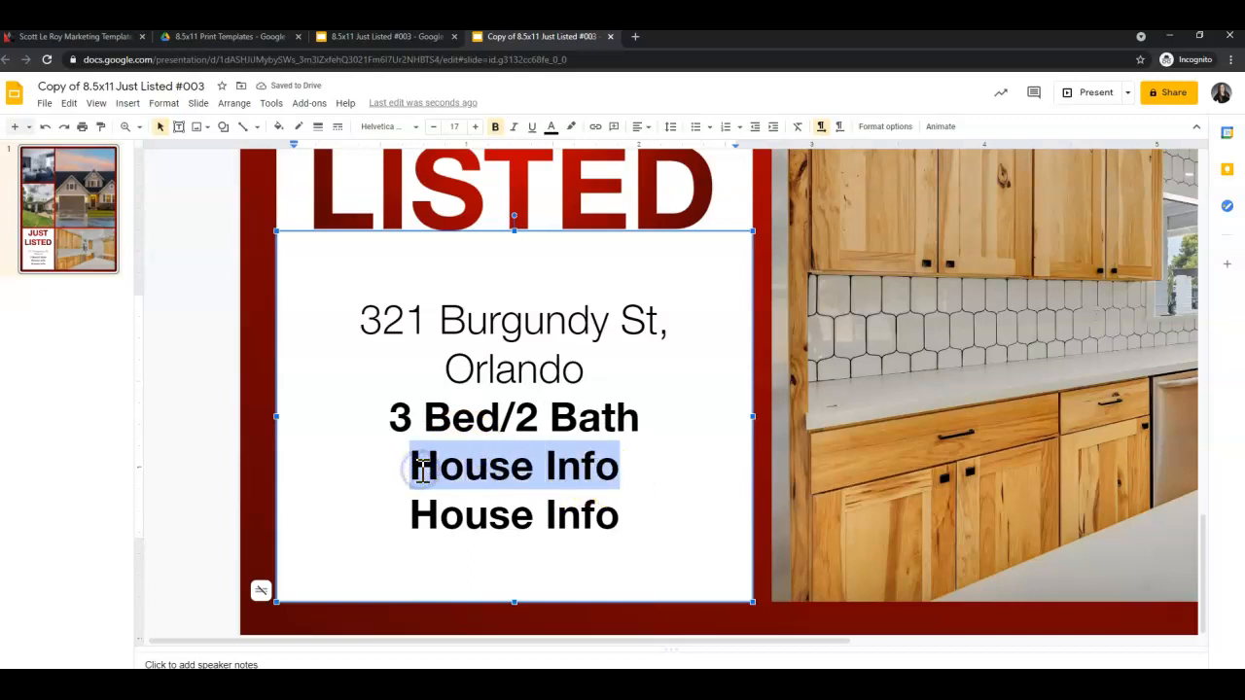
type("$499,950")
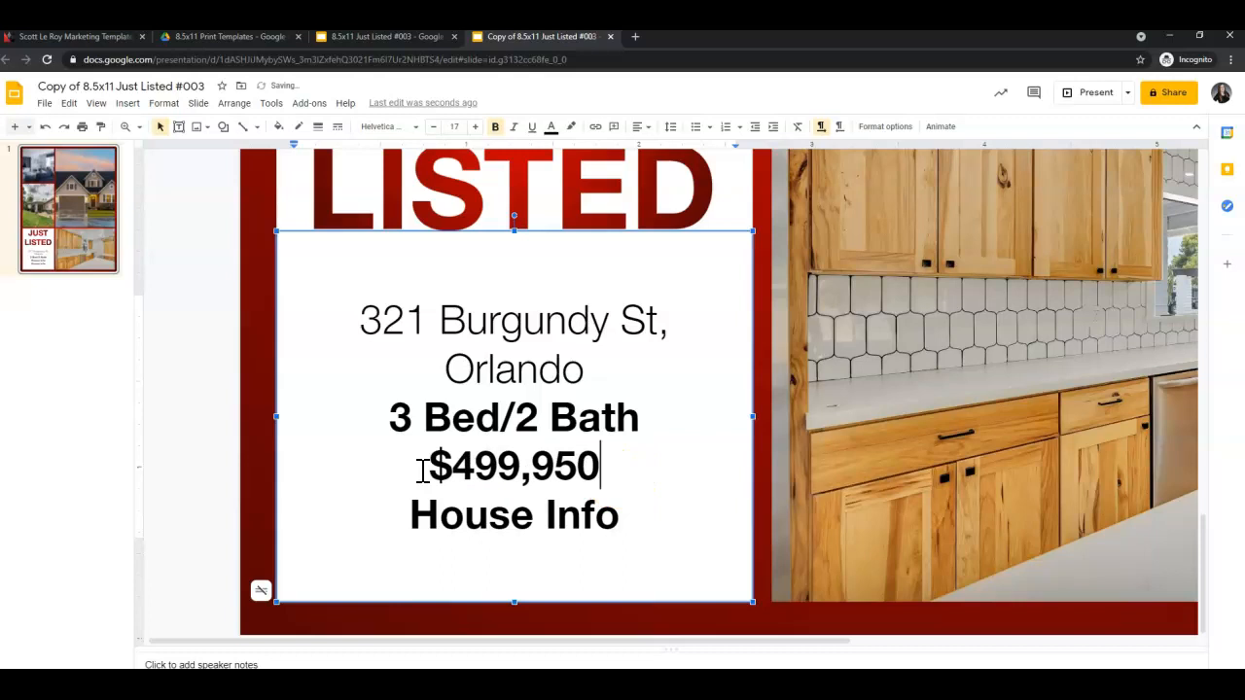
left_click_drag(409, 510, 610, 531)
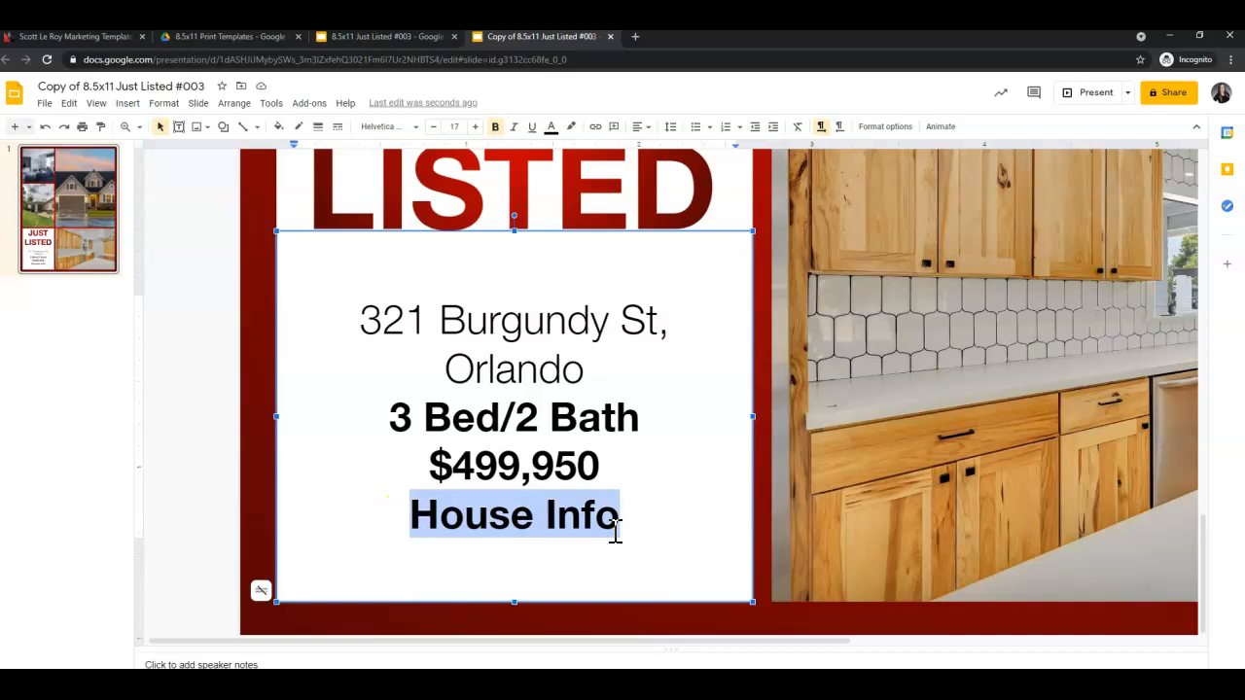
type("Op")
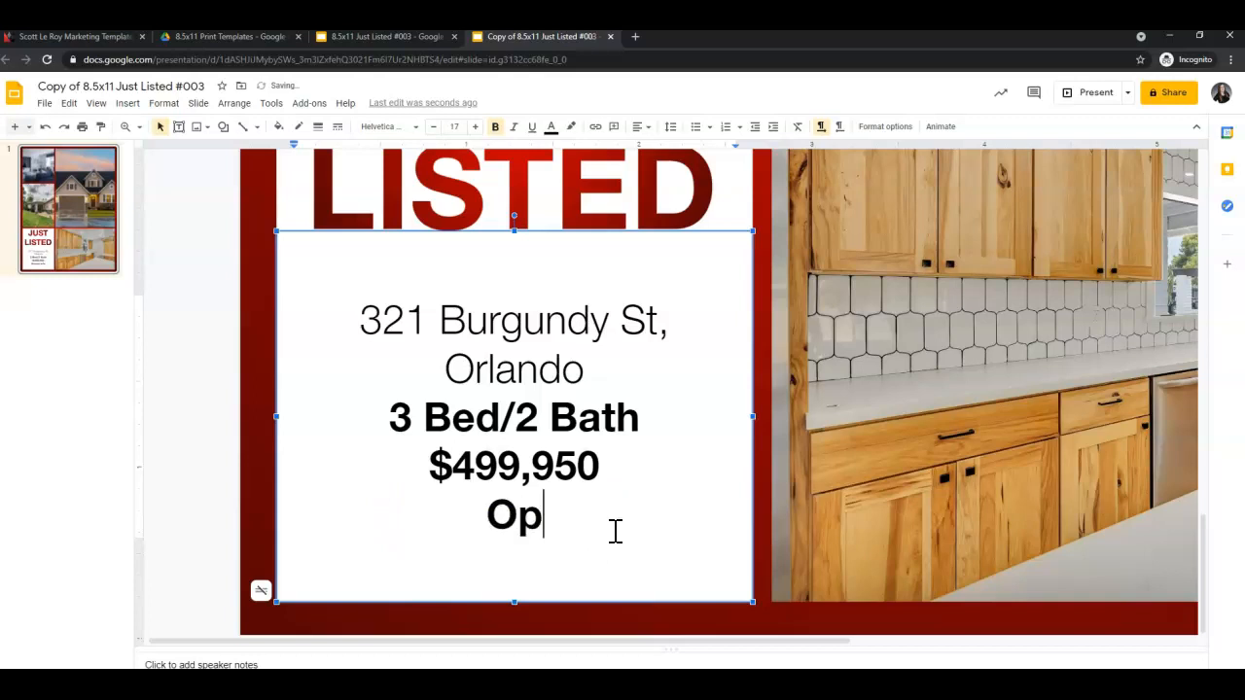
type("en House ")
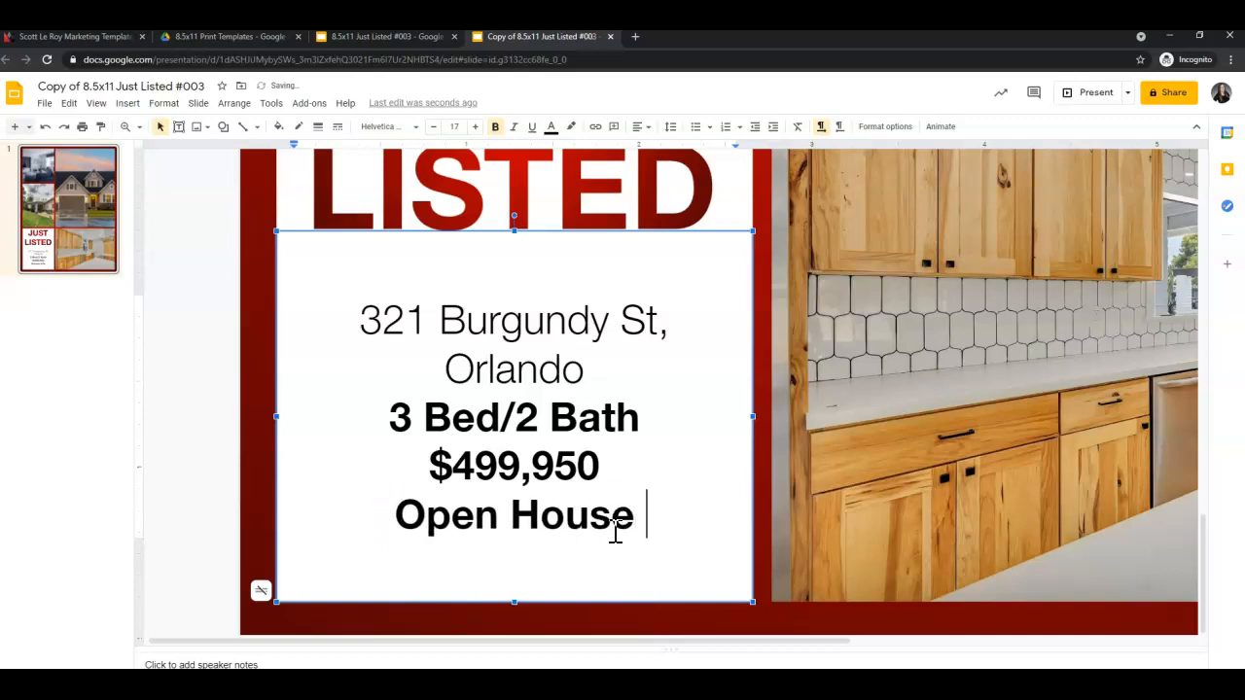
type("6/")
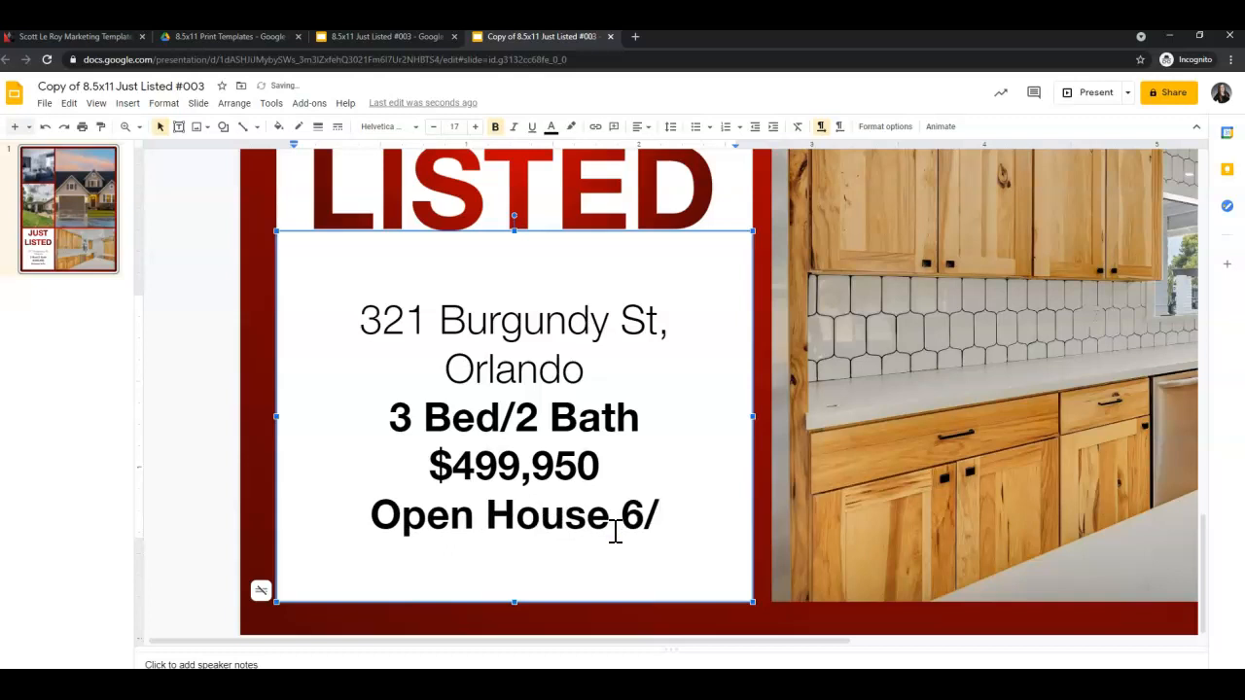
type("6")
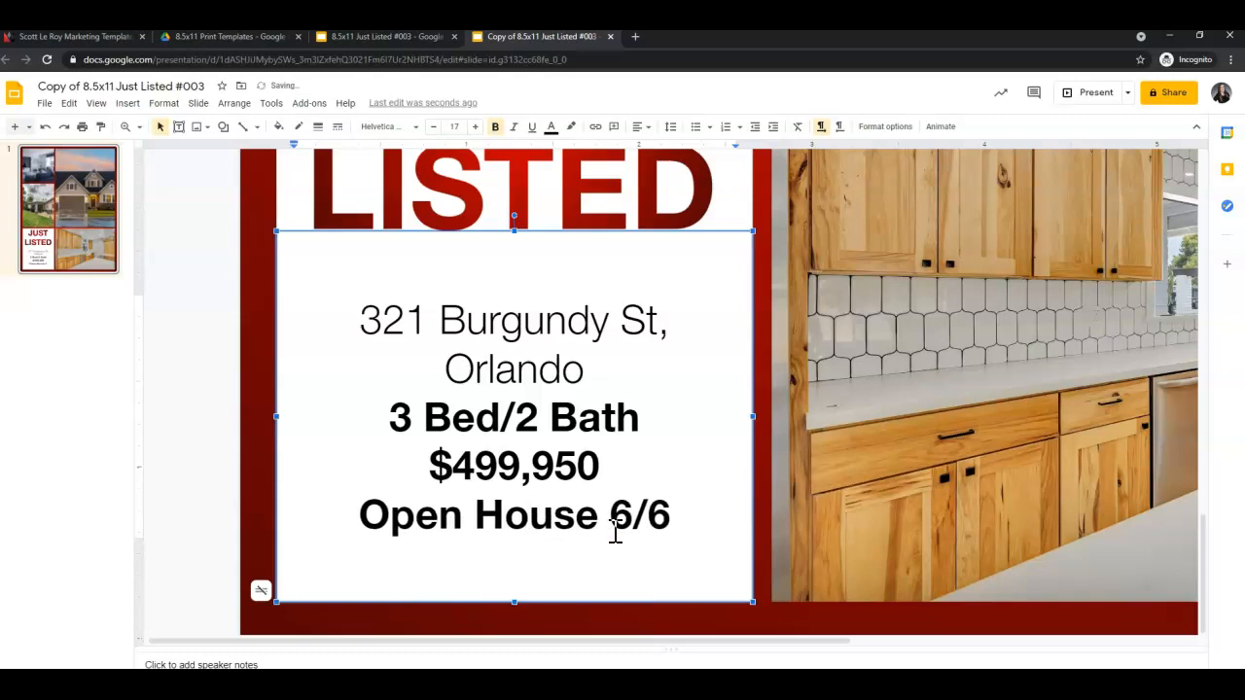